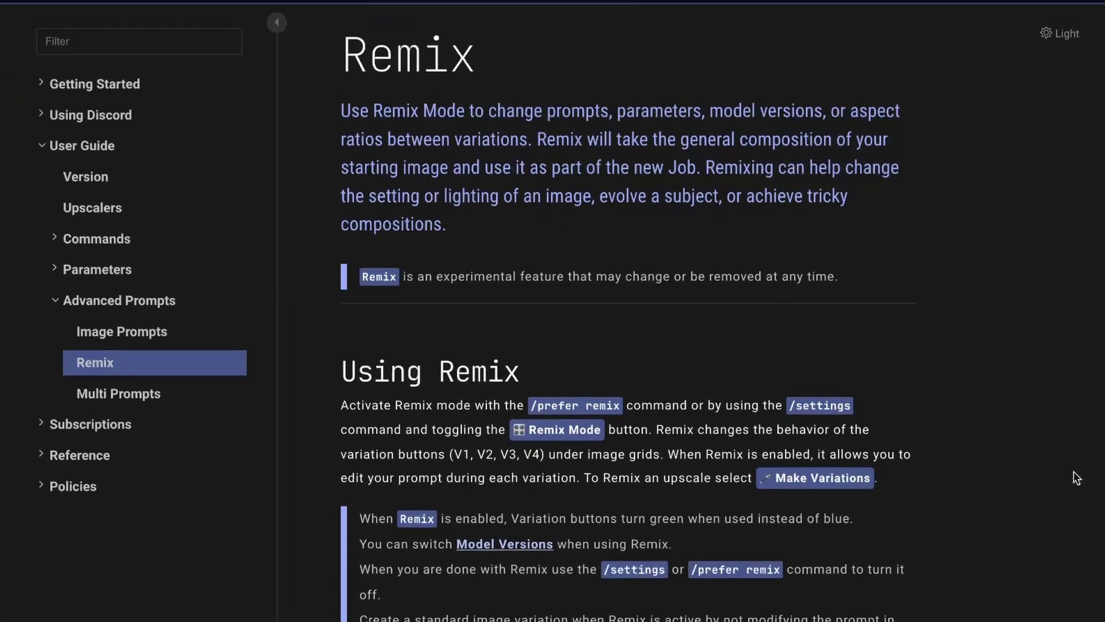
Scroll down through the Remix examples on the Midjourney Docs page.
scroll(1076, 478, down, 8)
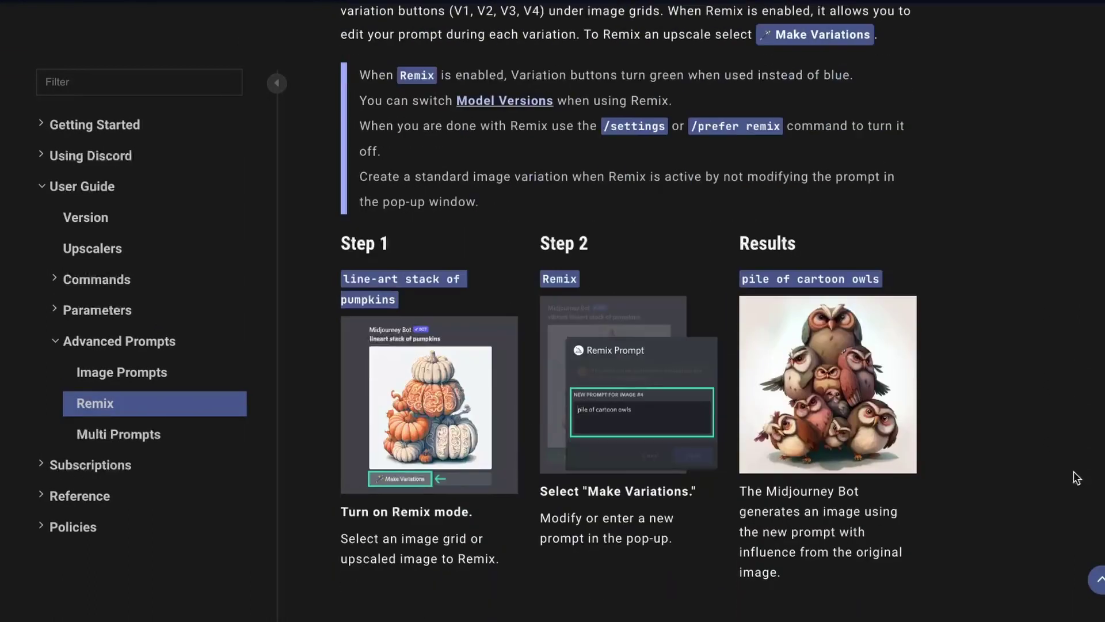
scroll(1076, 478, down, 3)
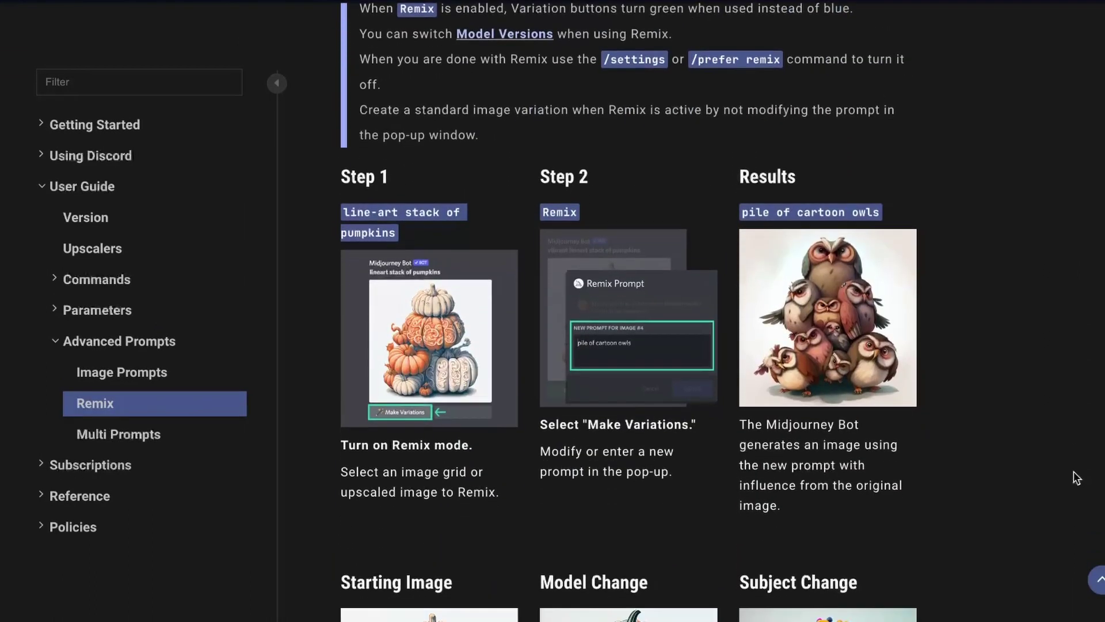
scroll(1077, 477, down, 10)
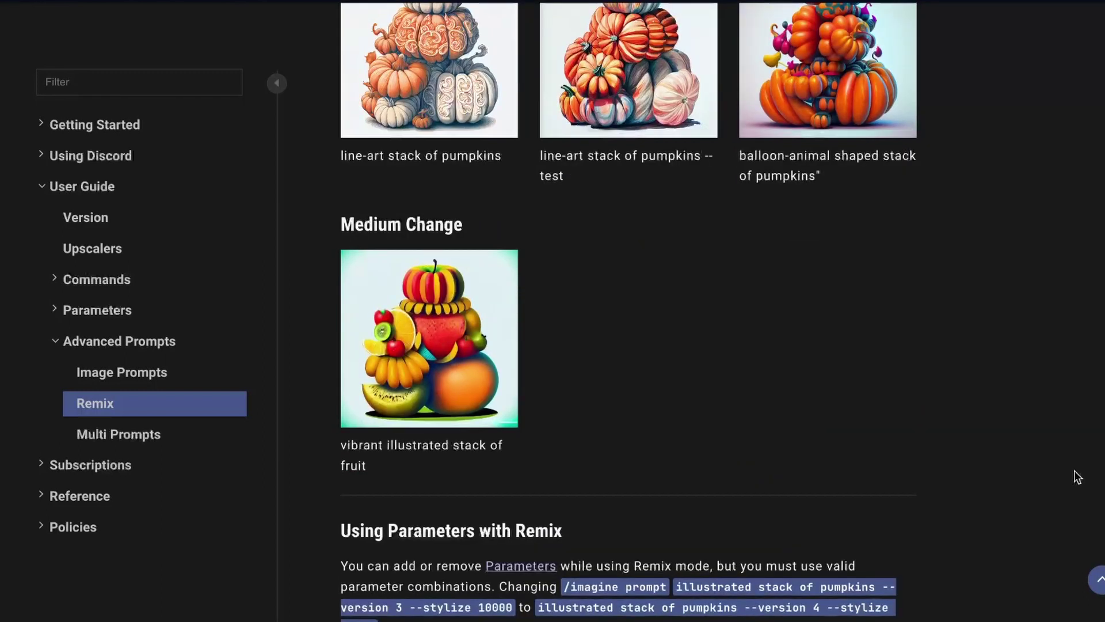
scroll(1076, 478, down, 12)
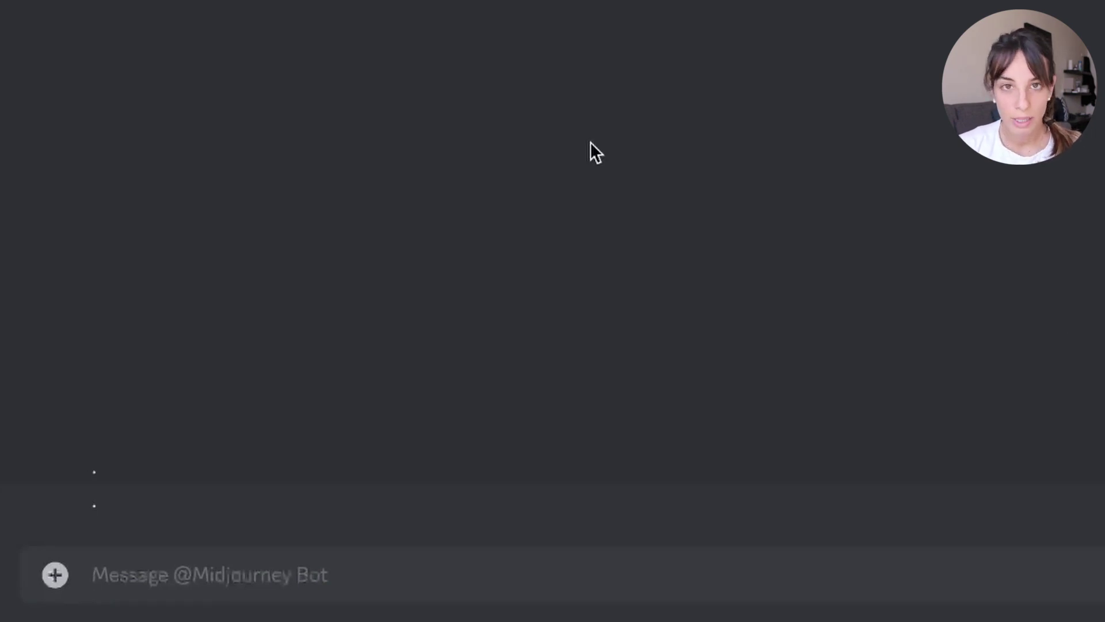
Enable Remix mode through /settings and the /prefer remix command.
text(/settings)
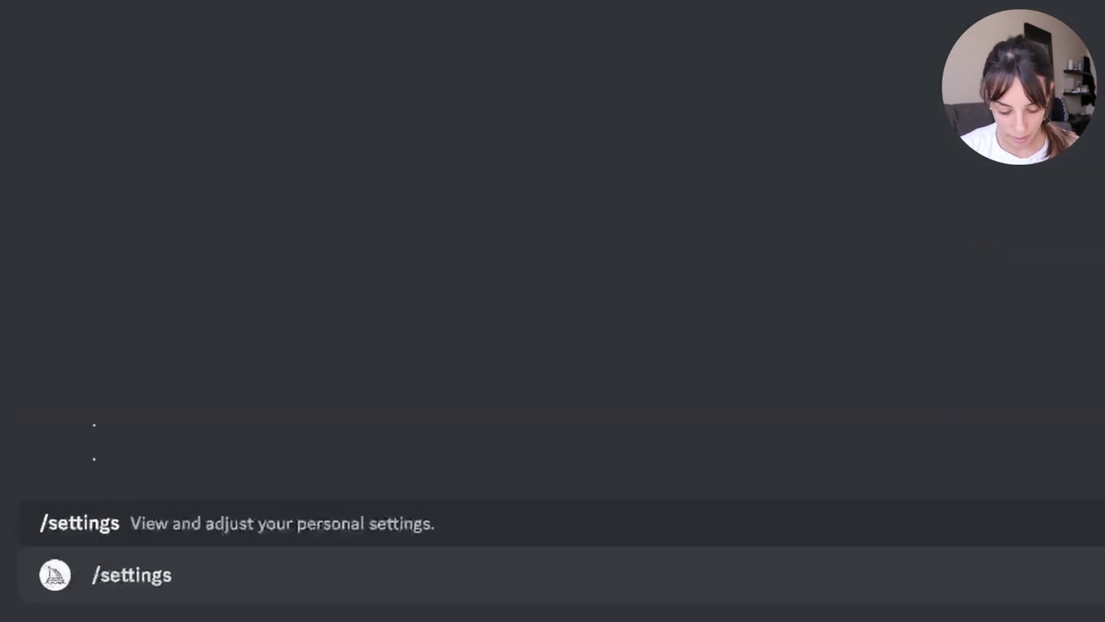
key(Return)
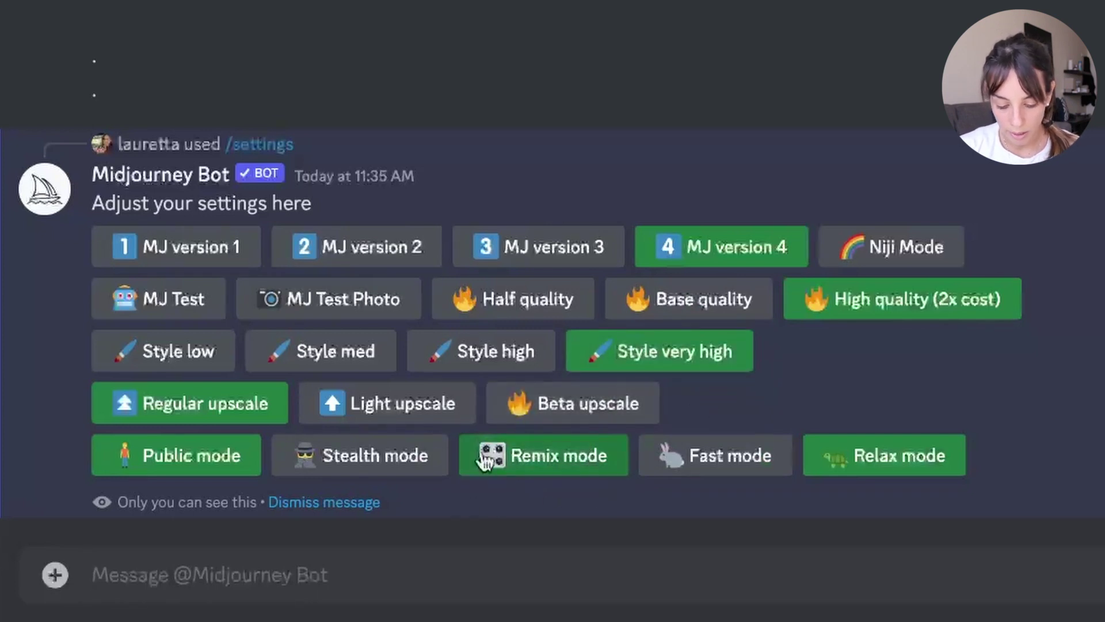
click(565, 463)
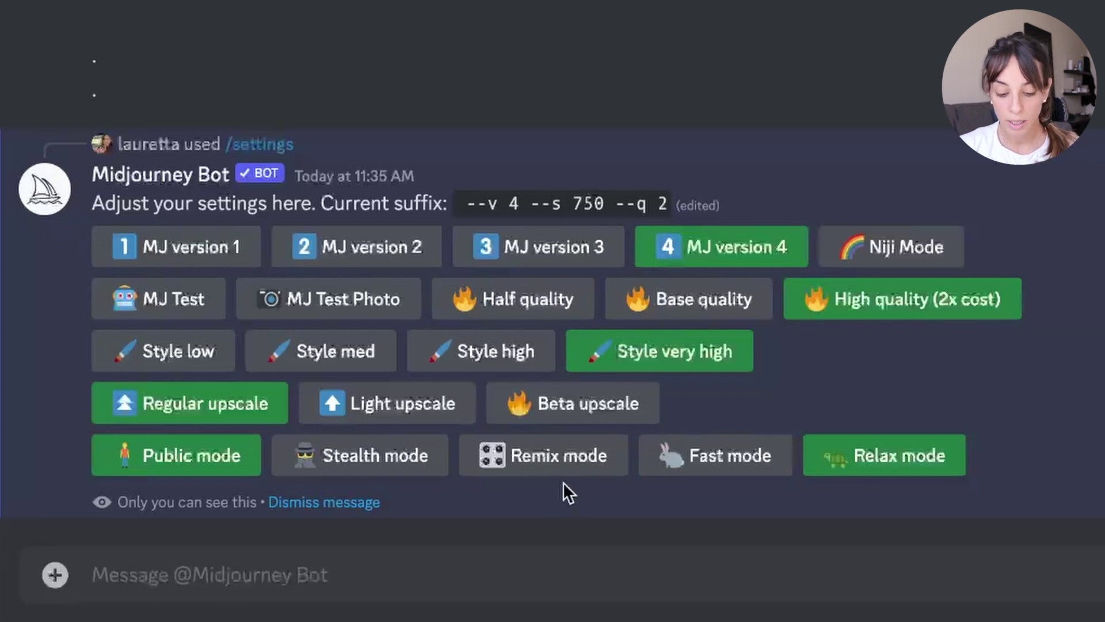
click(551, 569)
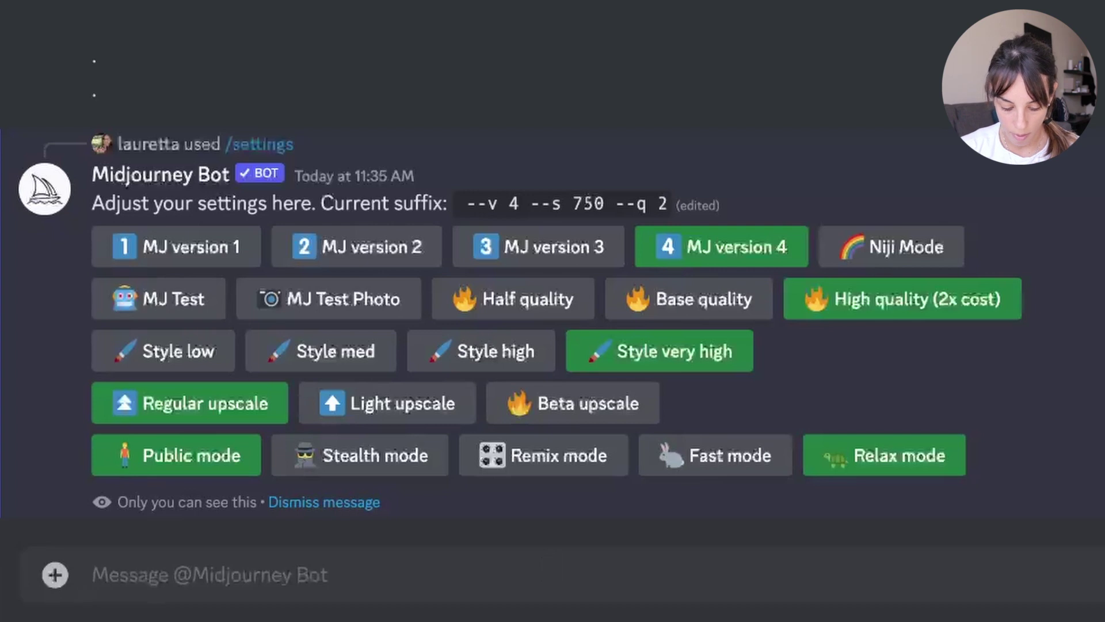
text(/prefer remix)
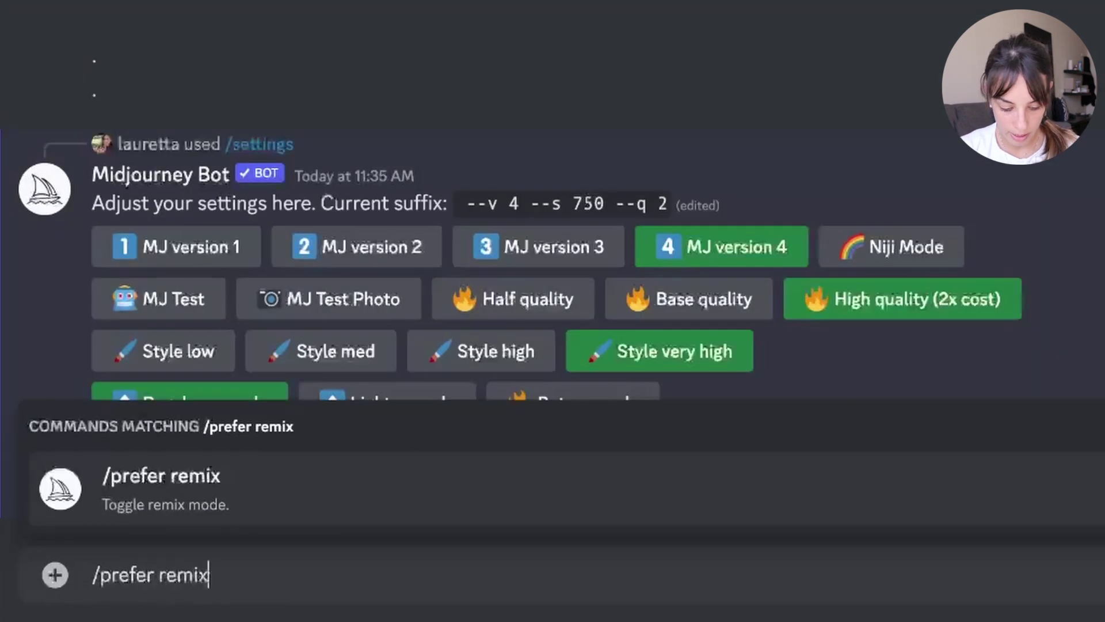
key(Return)
key(Return)
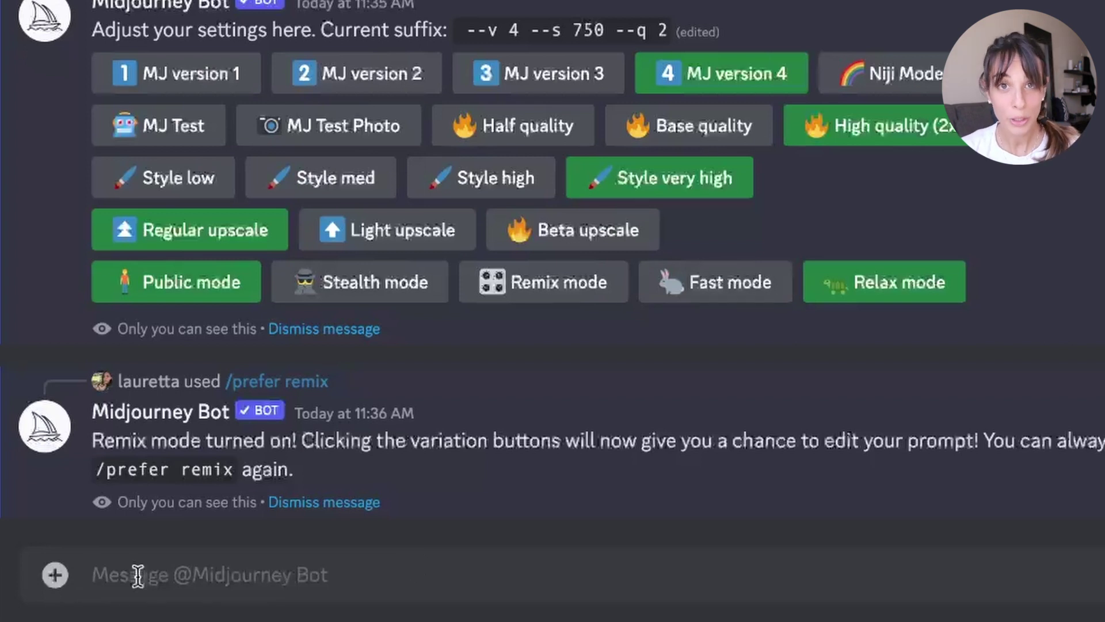
Upload the Desktop file img.png and post it to the Midjourney Bot chat.
click(54, 579)
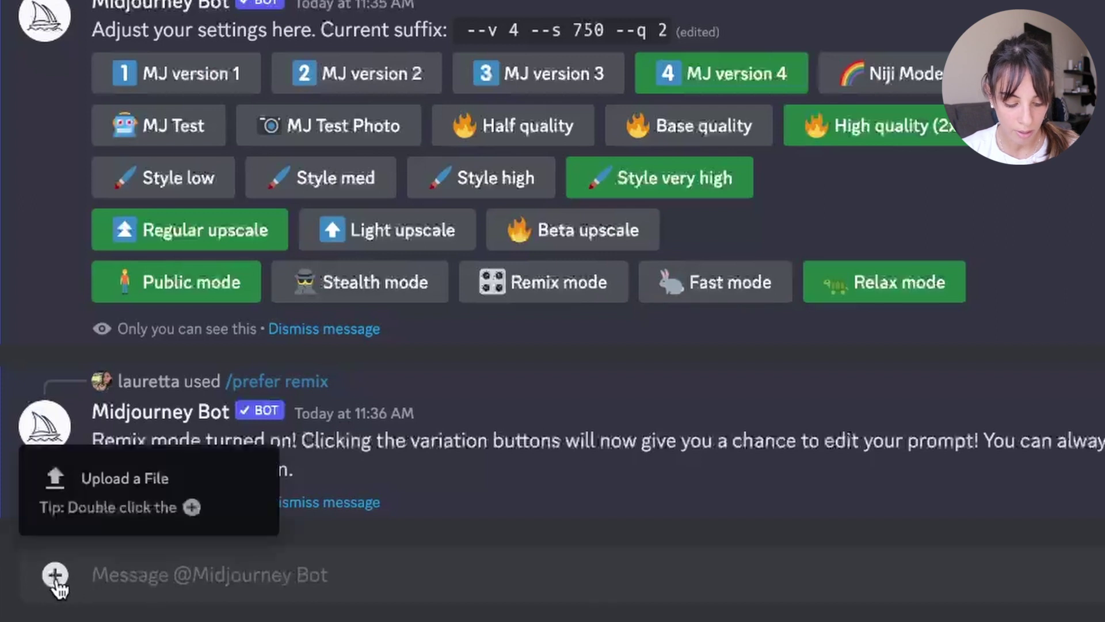
click(88, 516)
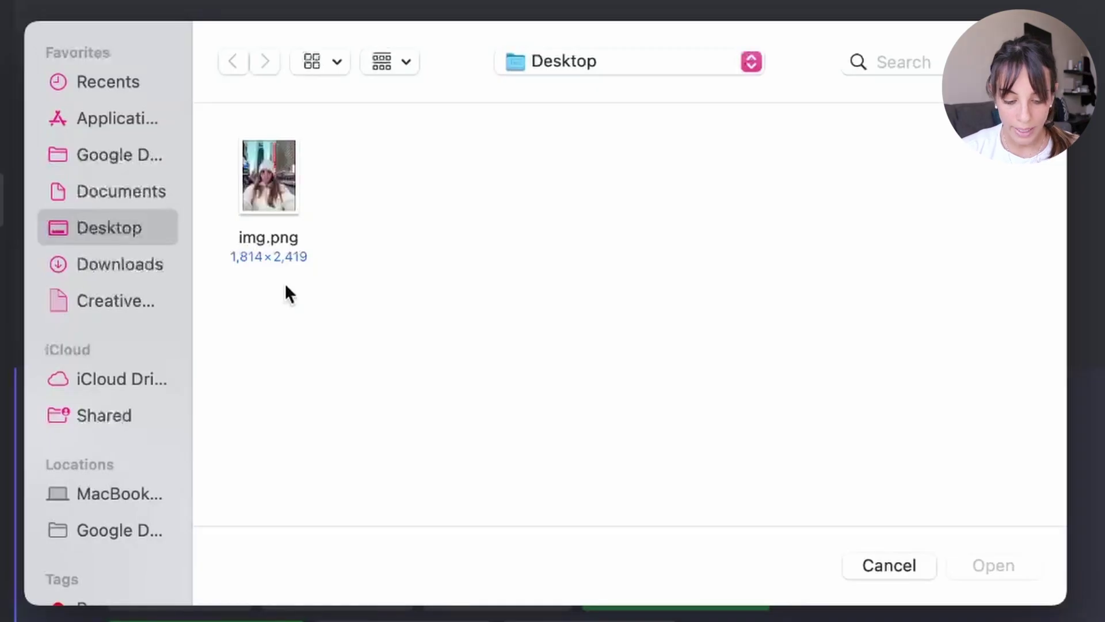
click(262, 196)
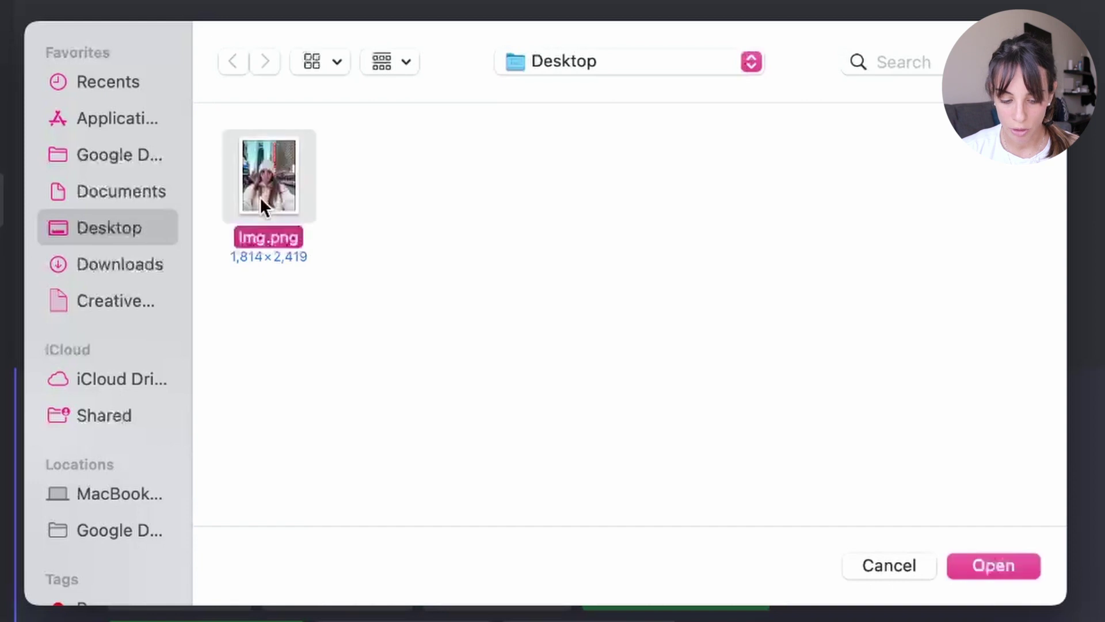
click(990, 573)
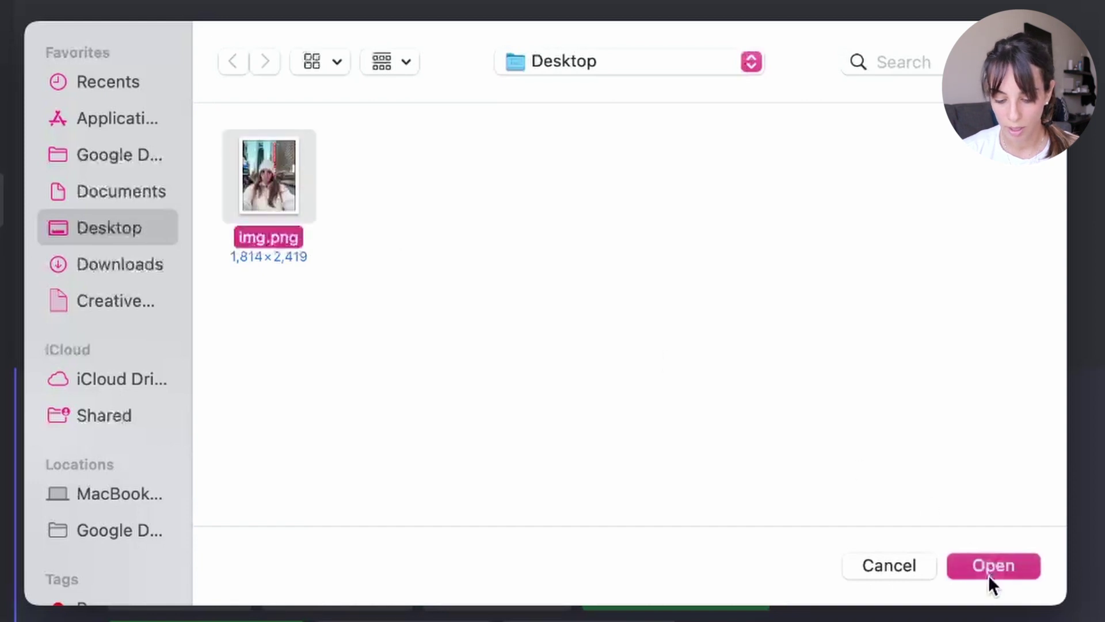
key(Return)
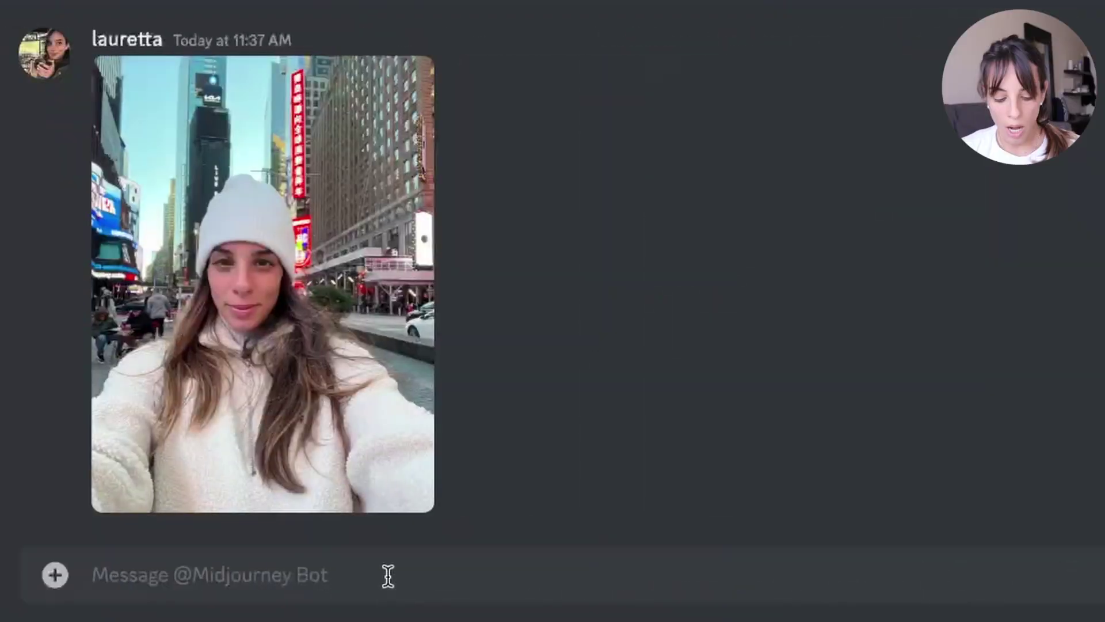
Copy the uploaded selfie's image link and paste it into a new /imagine prompt.
click(280, 321)
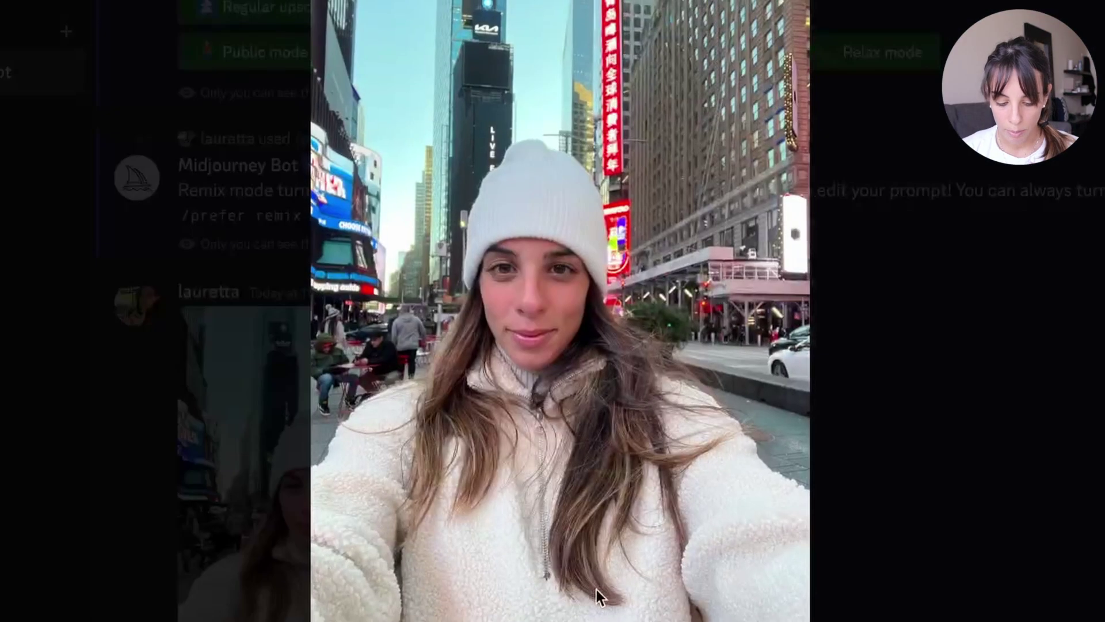
right_click(574, 291)
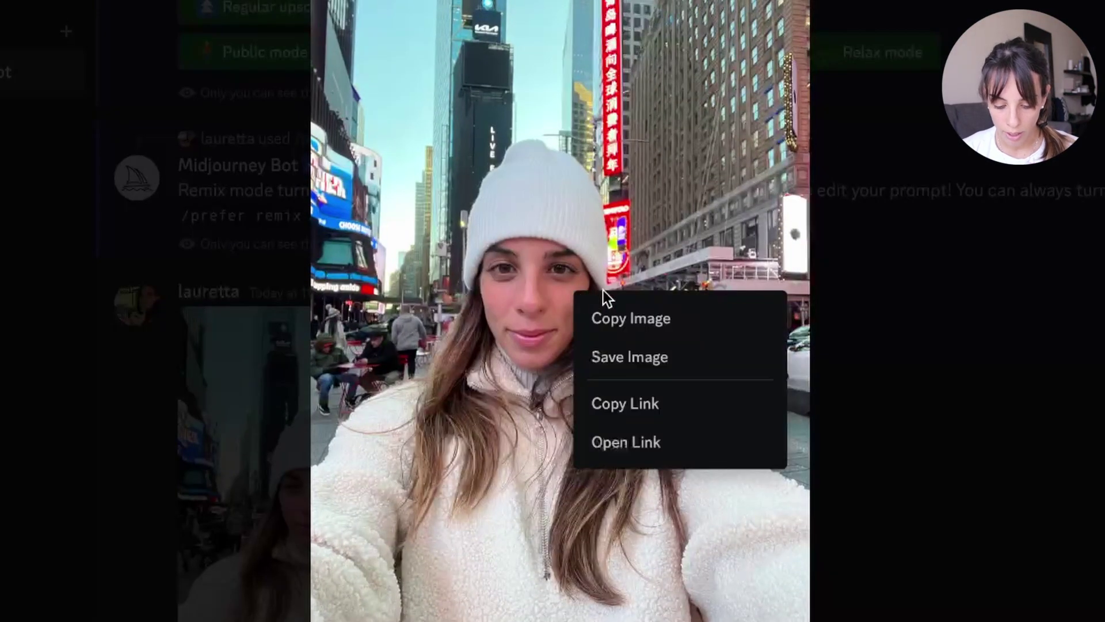
click(616, 405)
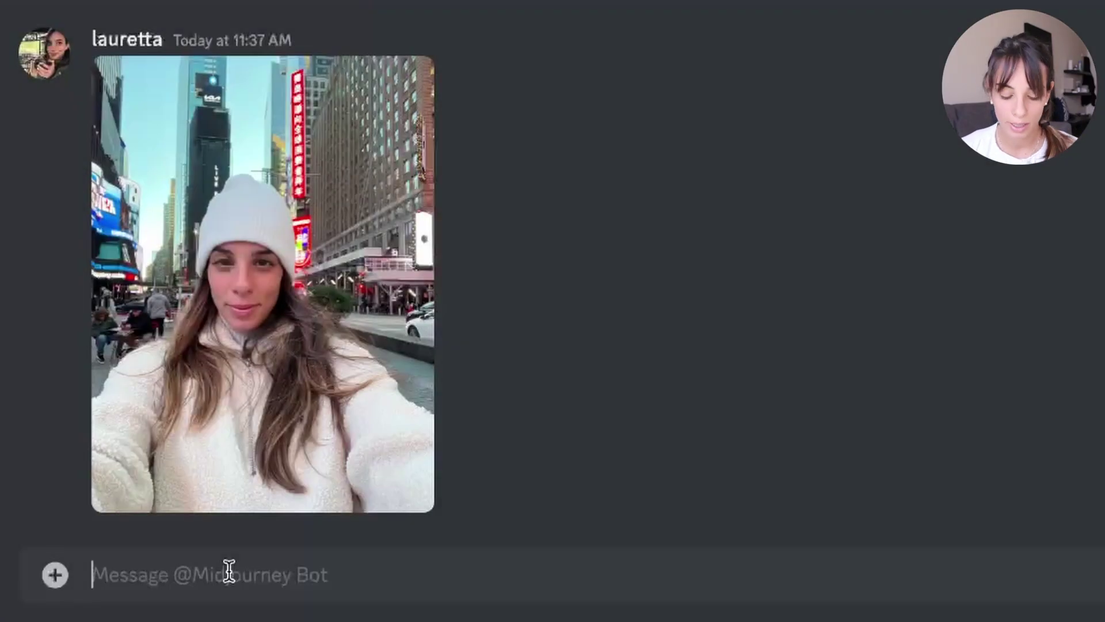
text(/imag)
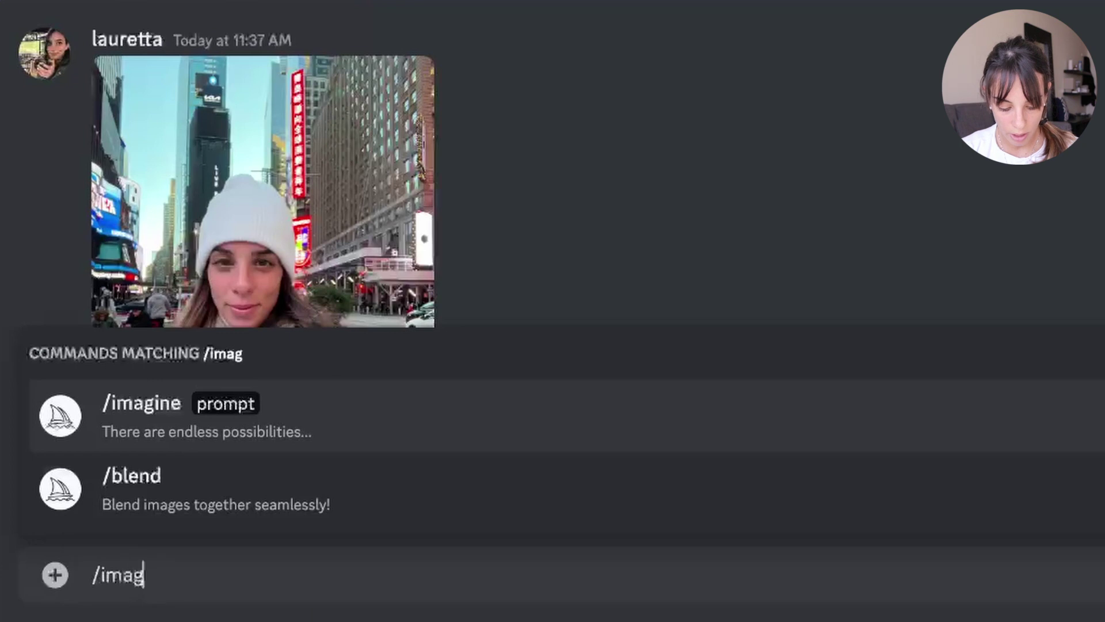
key(Tab)
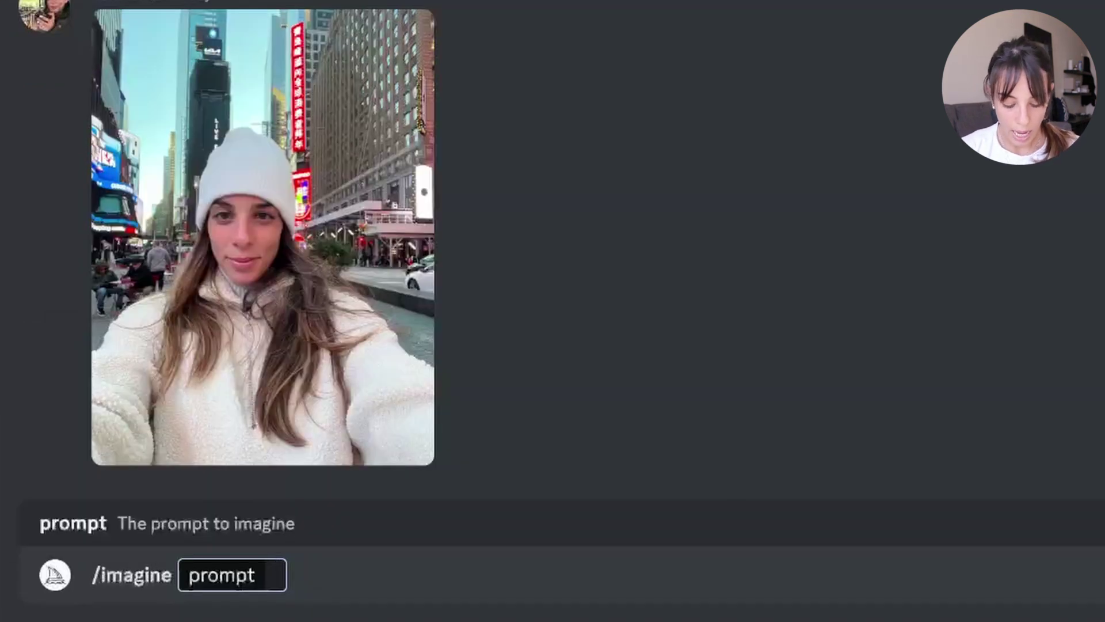
key(ctrl+v)
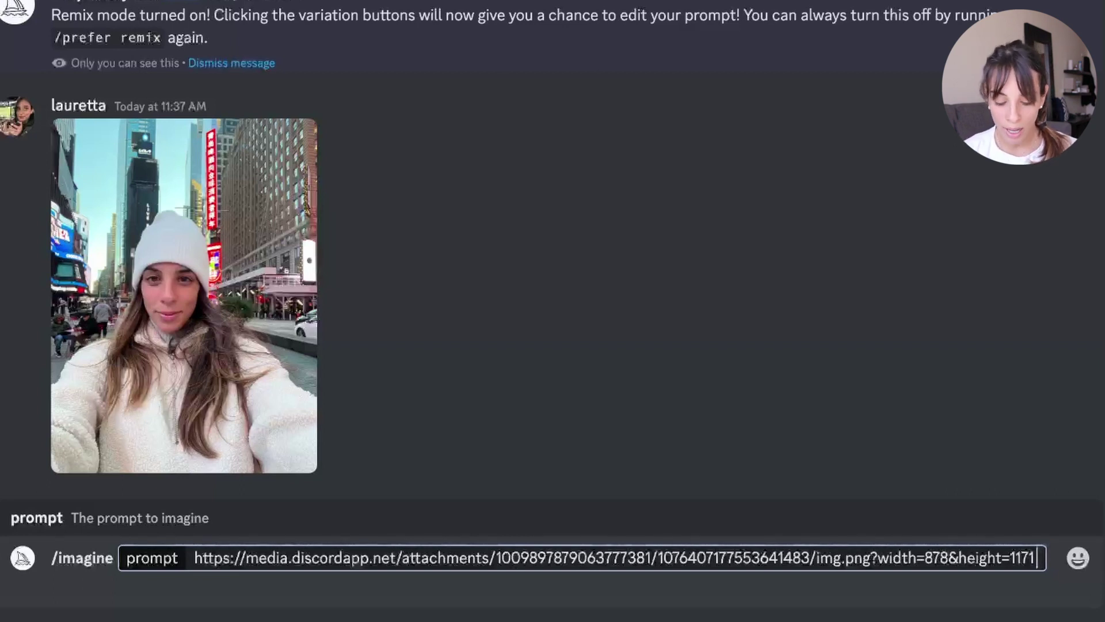
Append 'as cartoon' to the link and submit the /imagine job.
text(as)
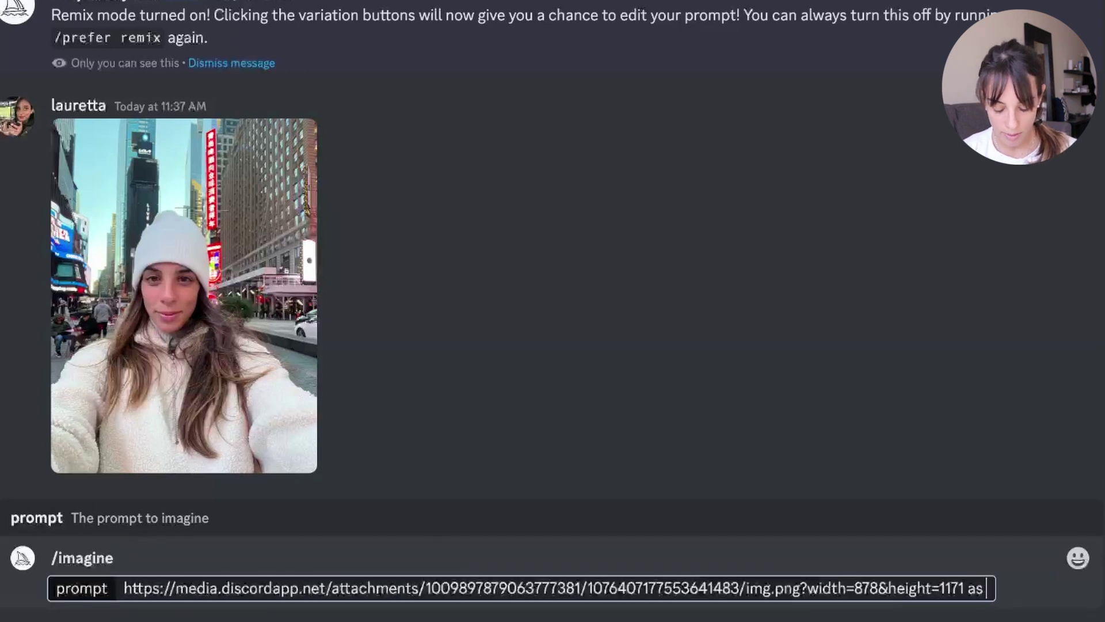
text( cartoon style)
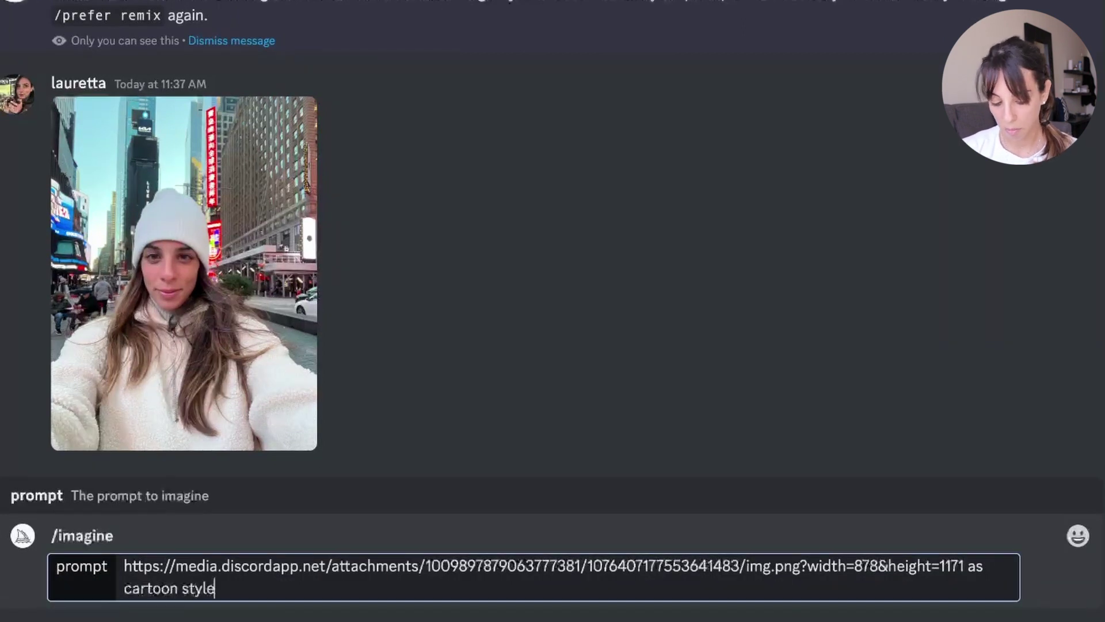
key(Return)
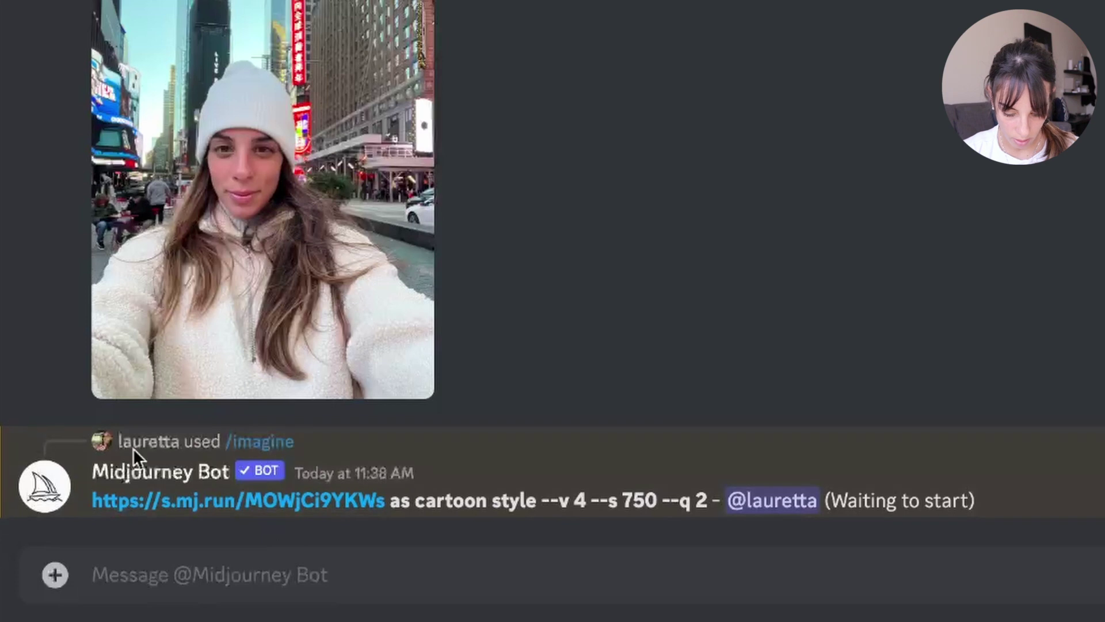
scroll(759, 204, up, 5)
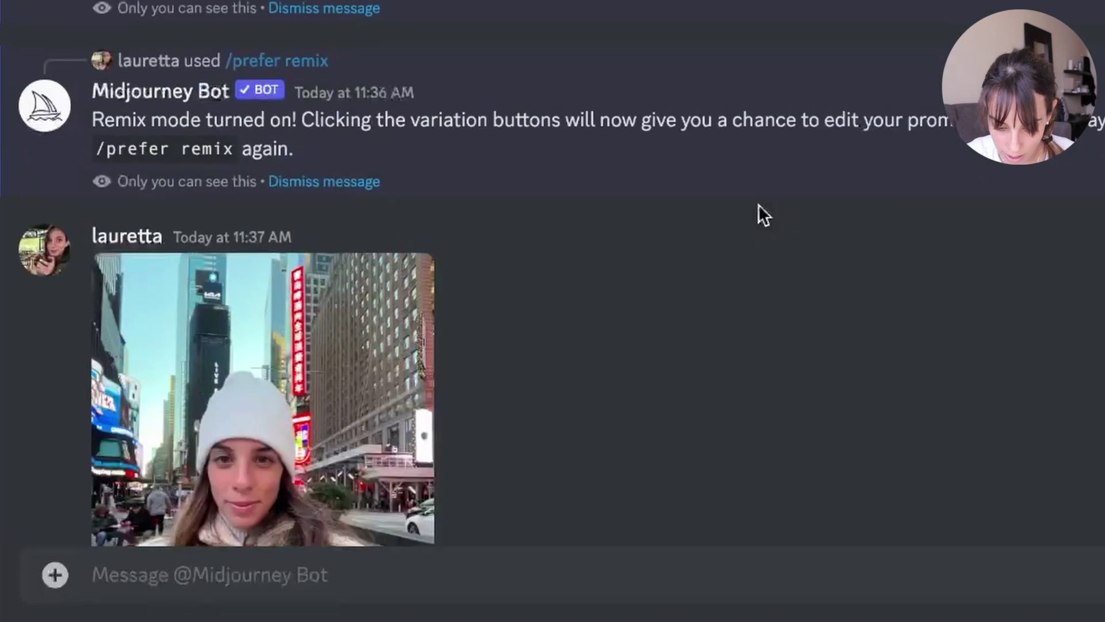
scroll(758, 204, up, 6)
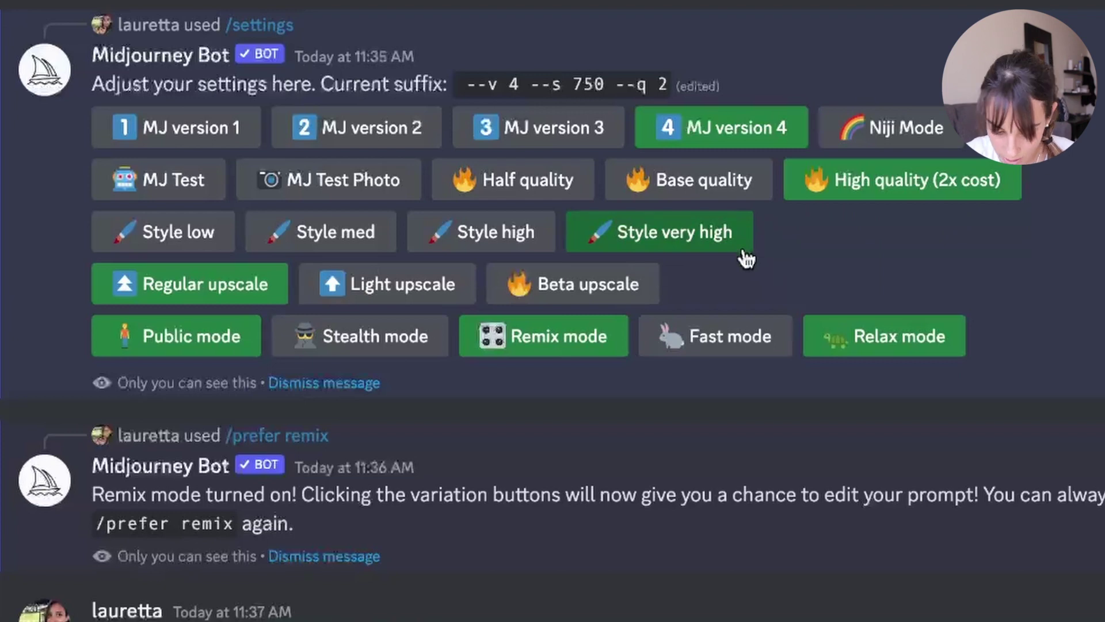
React to the waiting cartoon-style job message with ❌ to cancel it.
click(1089, 495)
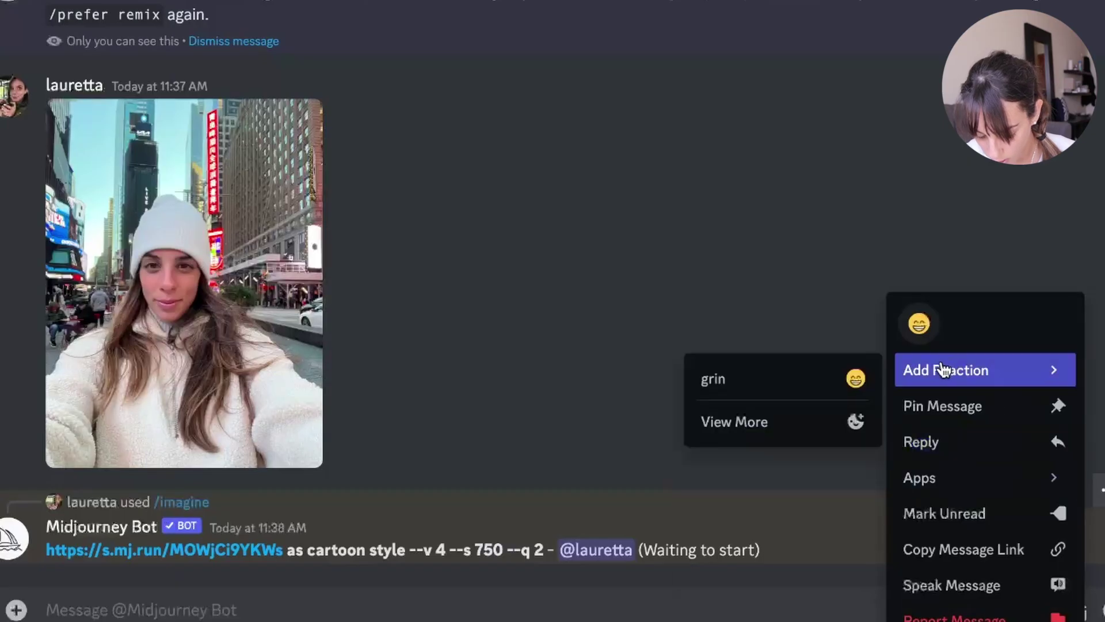
click(829, 486)
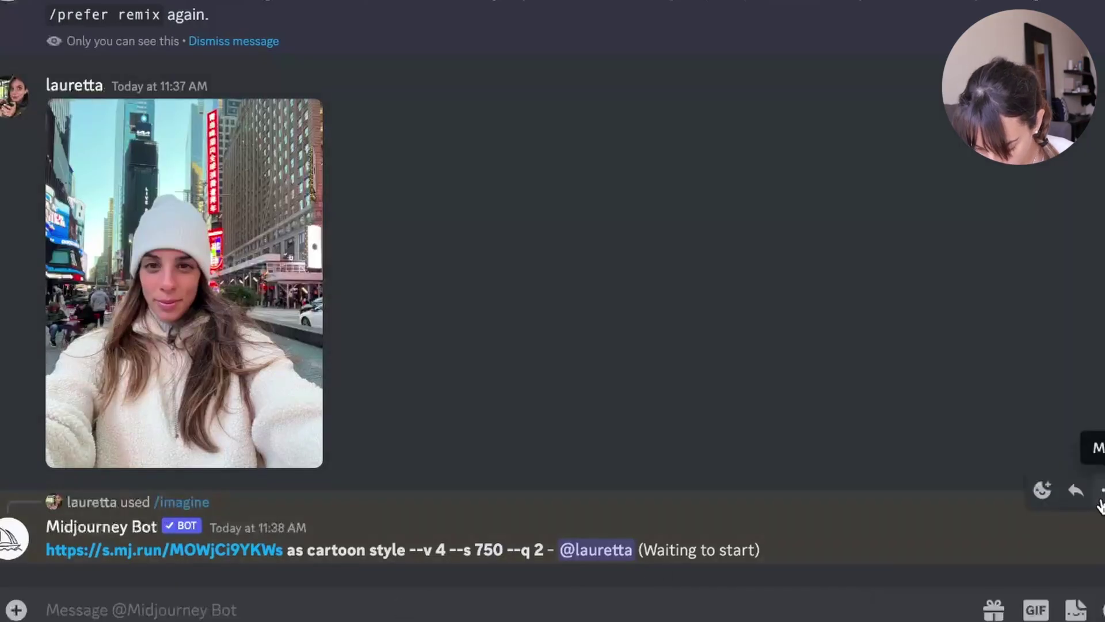
click(1043, 492)
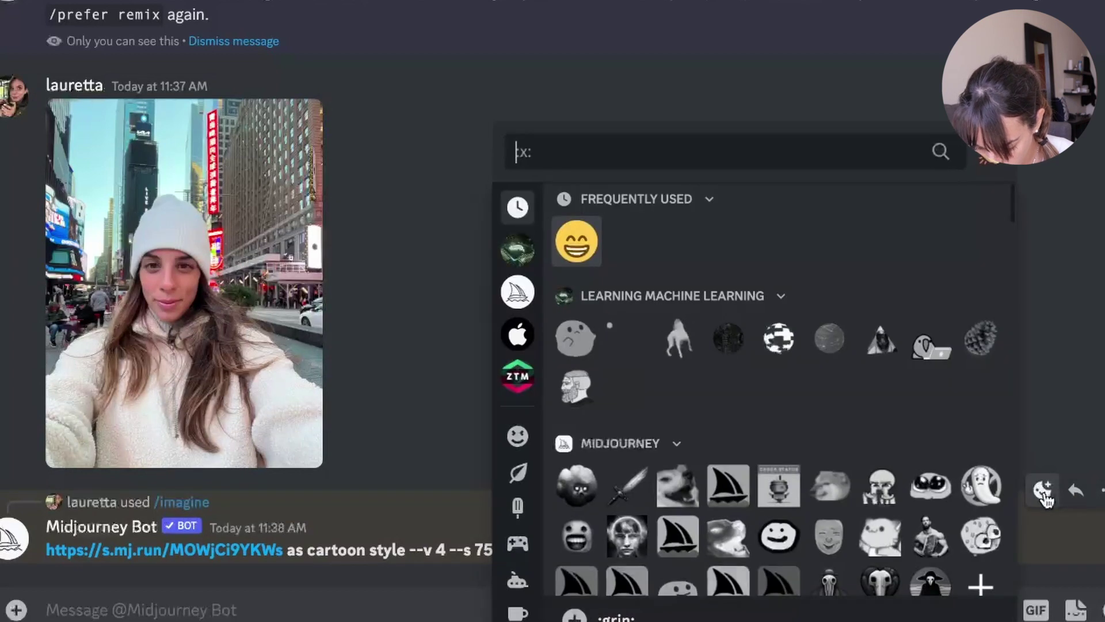
text(x)
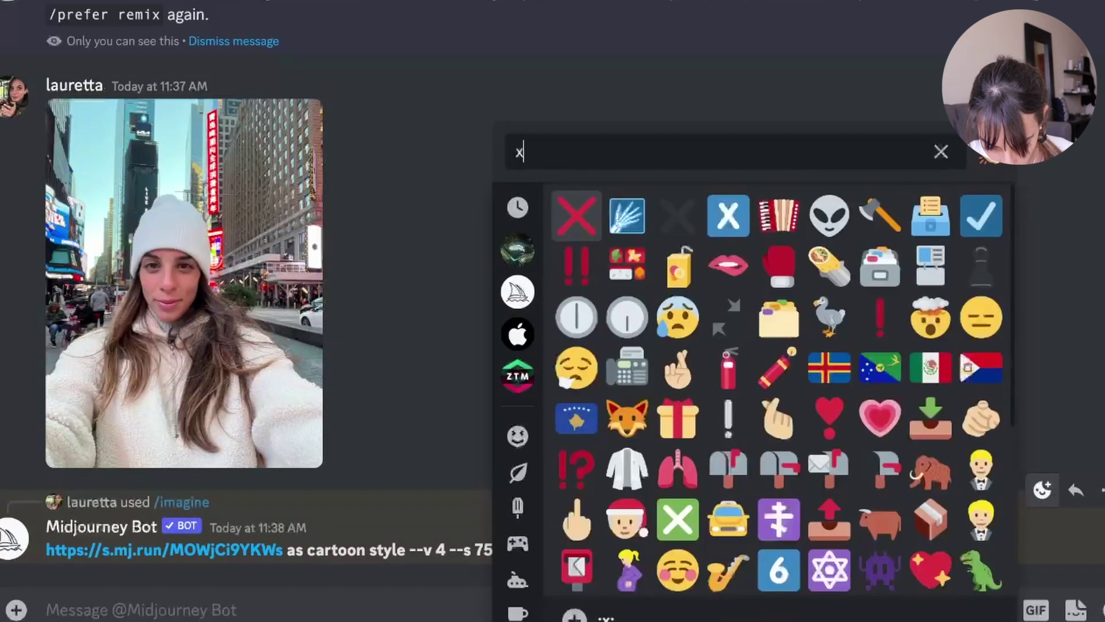
key(Return)
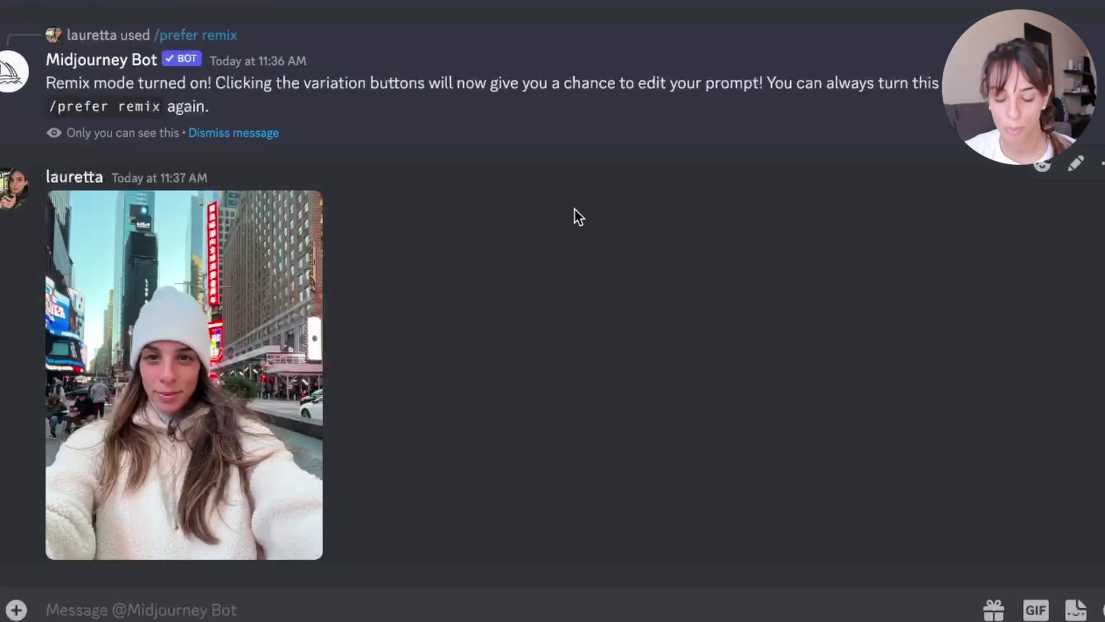
Switch the bot settings to Base quality, Style med and Fast mode.
scroll(575, 209, up, 3)
scroll(521, 295, down, 1)
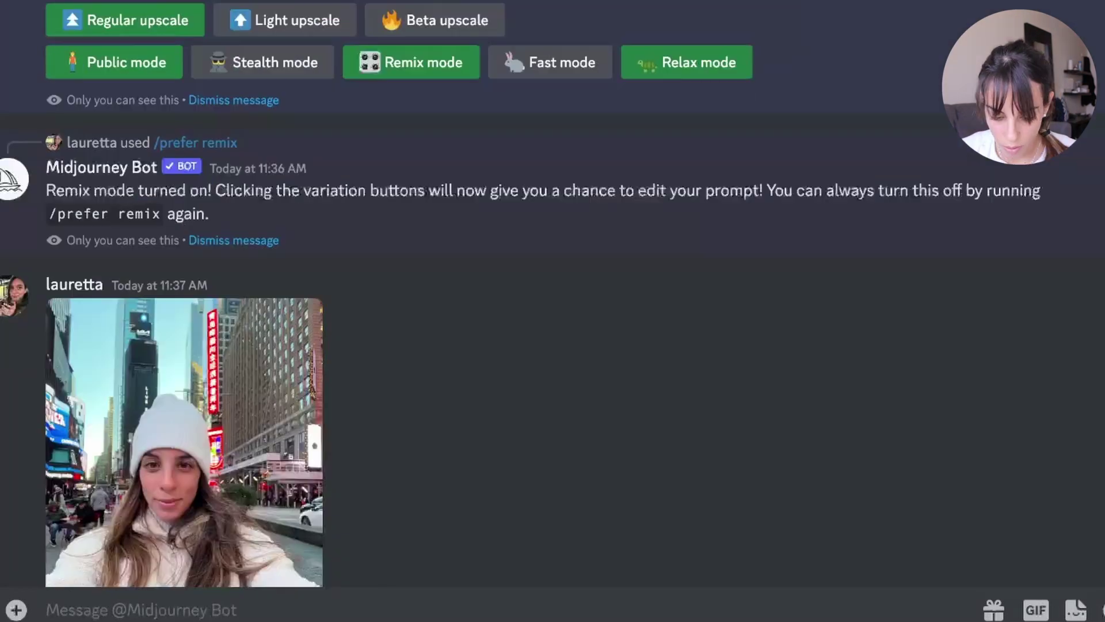
scroll(403, 288, up, 4)
click(529, 147)
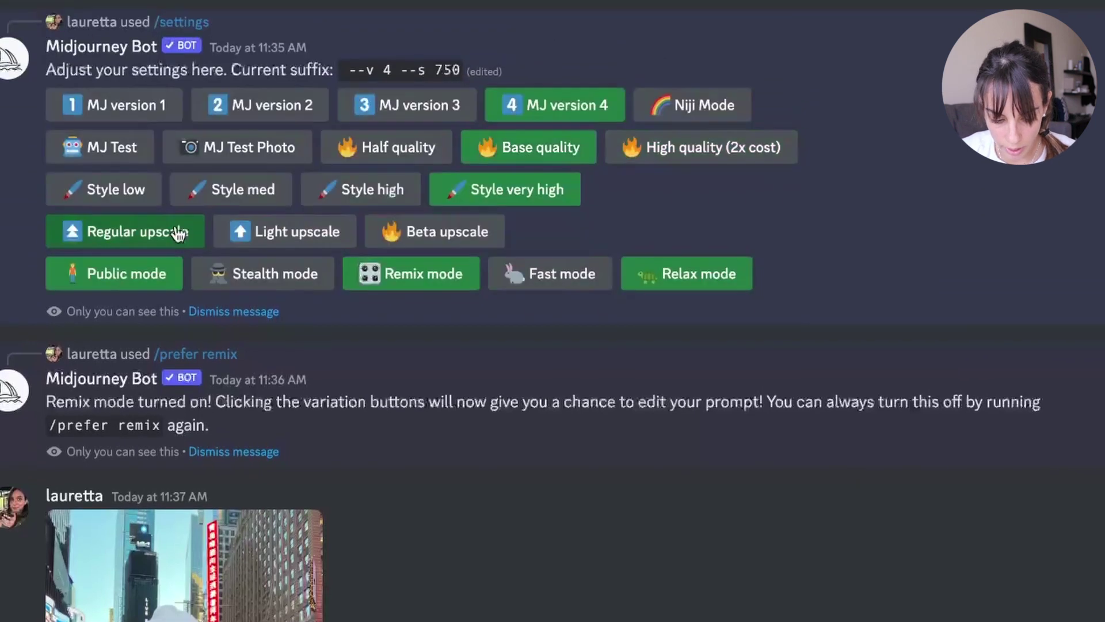
click(192, 204)
click(567, 278)
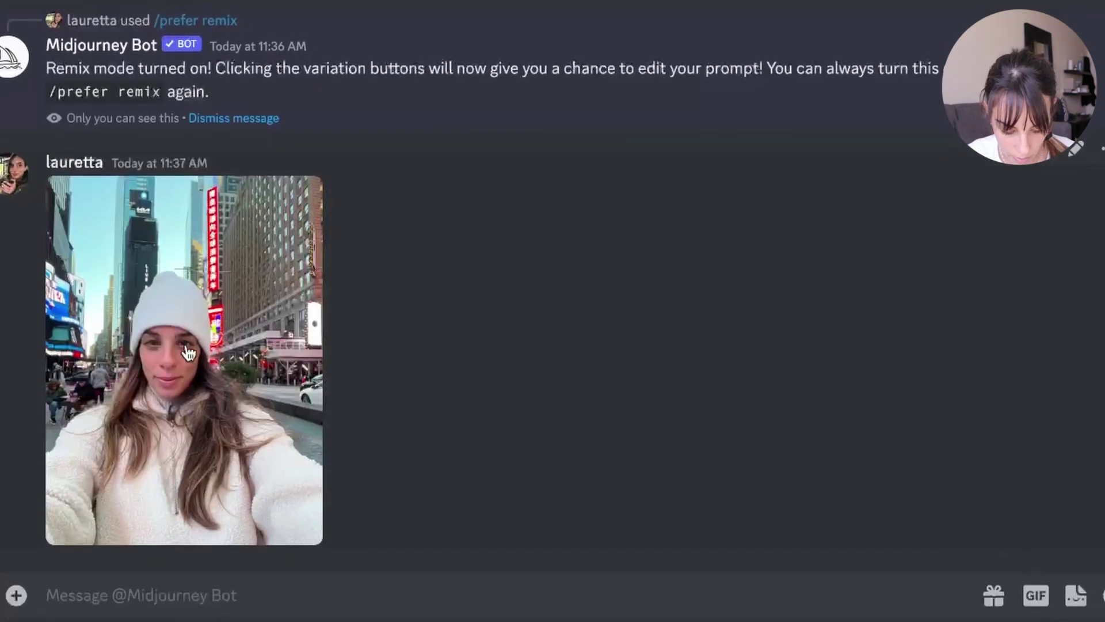
Send /imagine with the selfie link followed by 'as cartoon style'.
text(/imagine)
key(Tab)
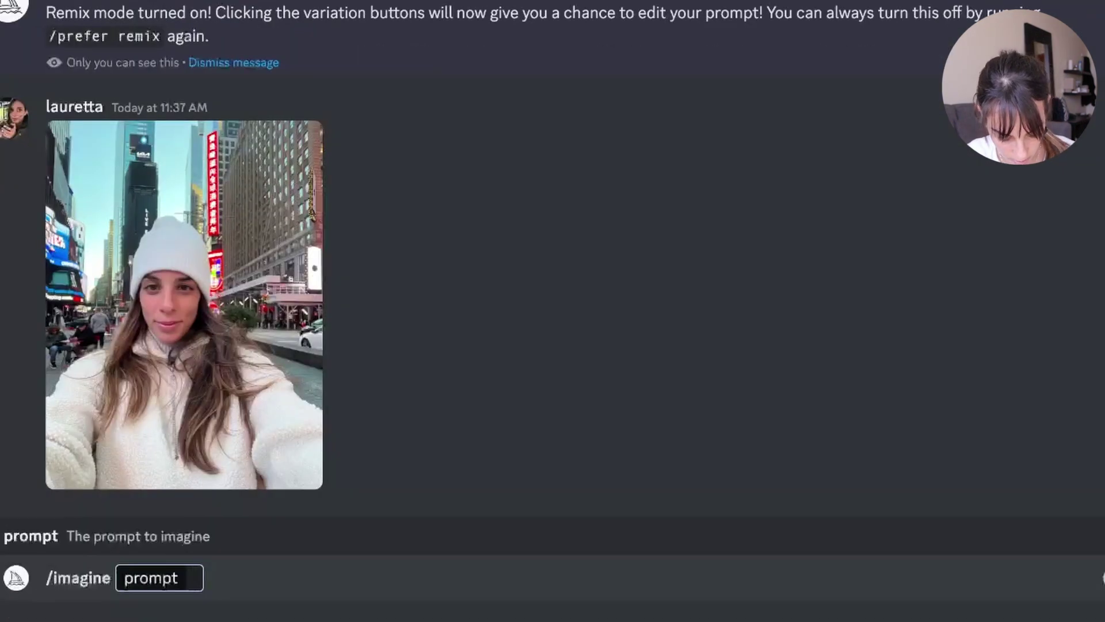
key(ctrl+v)
text(as)
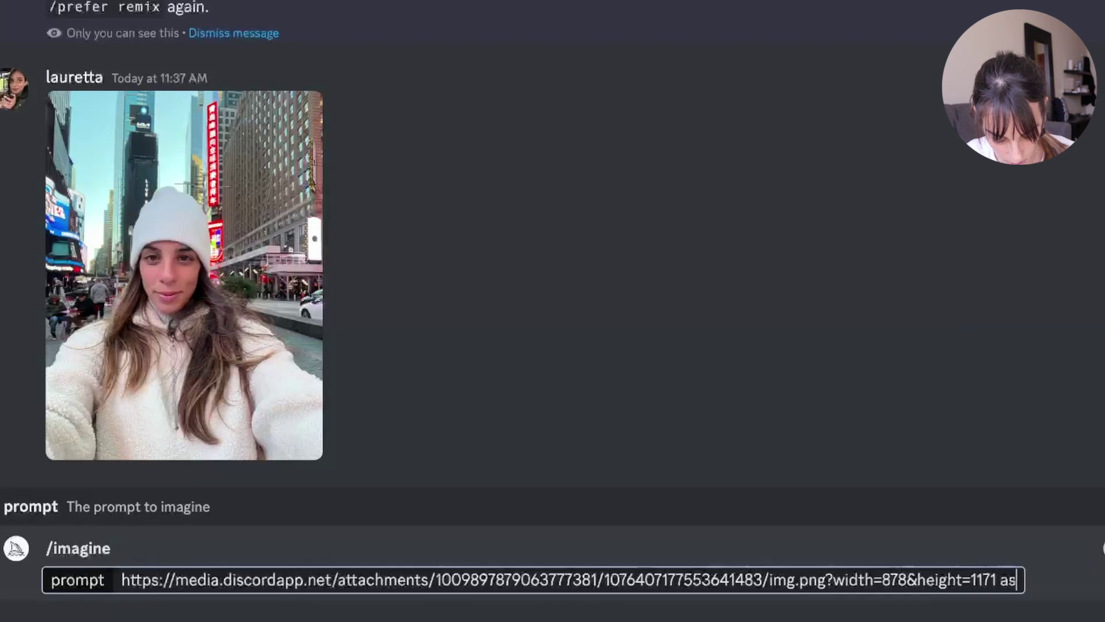
text( cartoon style)
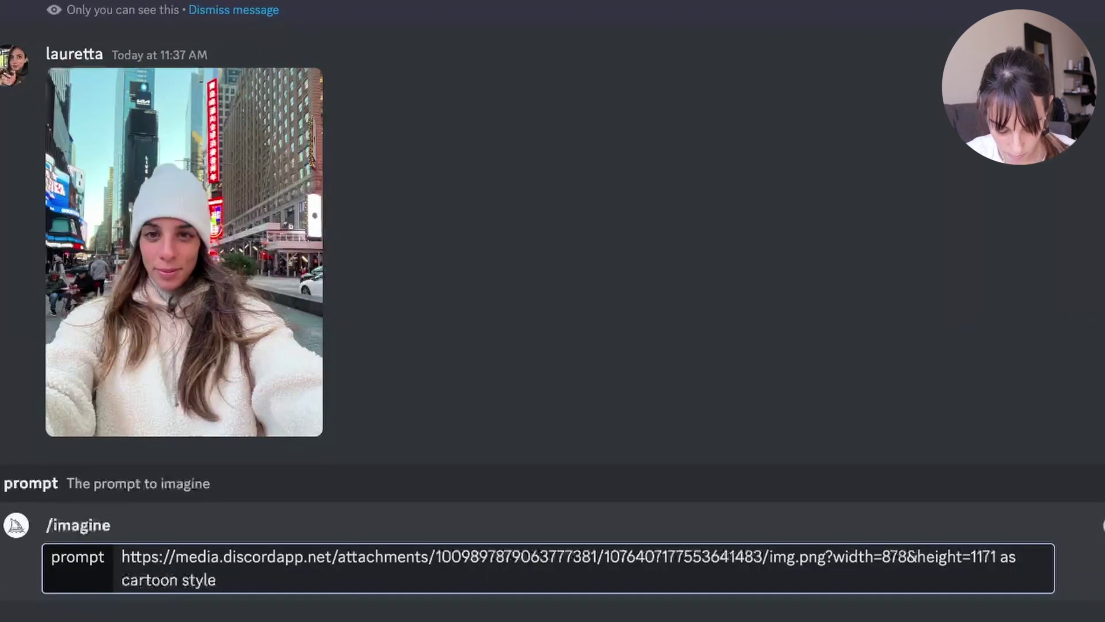
key(Return)
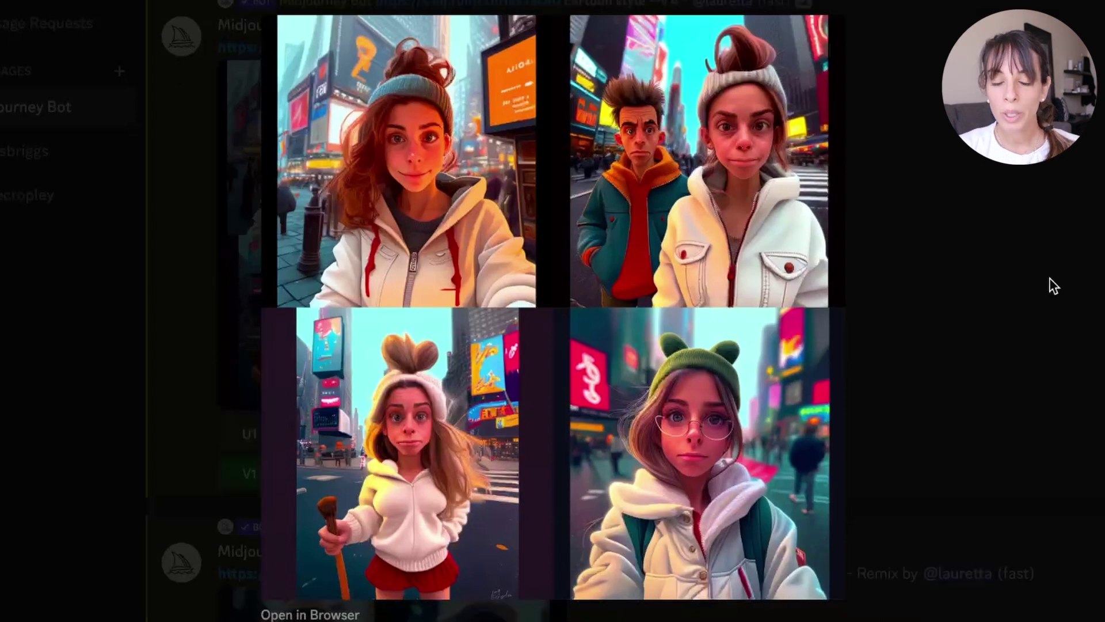
Close the enlarged preview of the four-image cartoon grid.
click(996, 394)
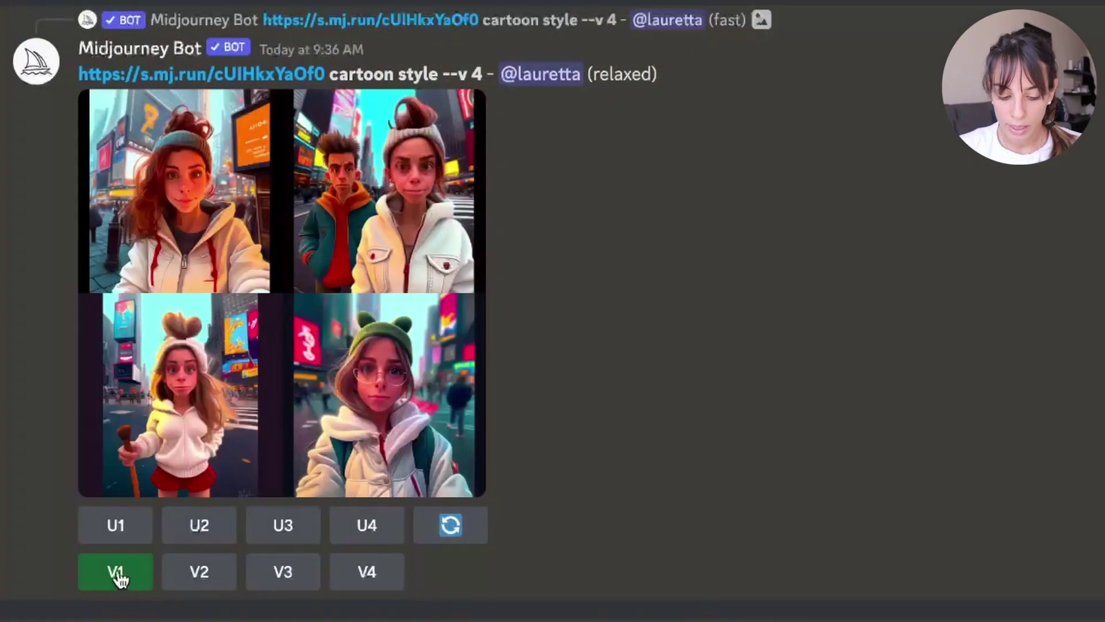
Remix image 1 with the prompt 'as a brunette female cartoon face with a white hat and jumper'.
click(135, 586)
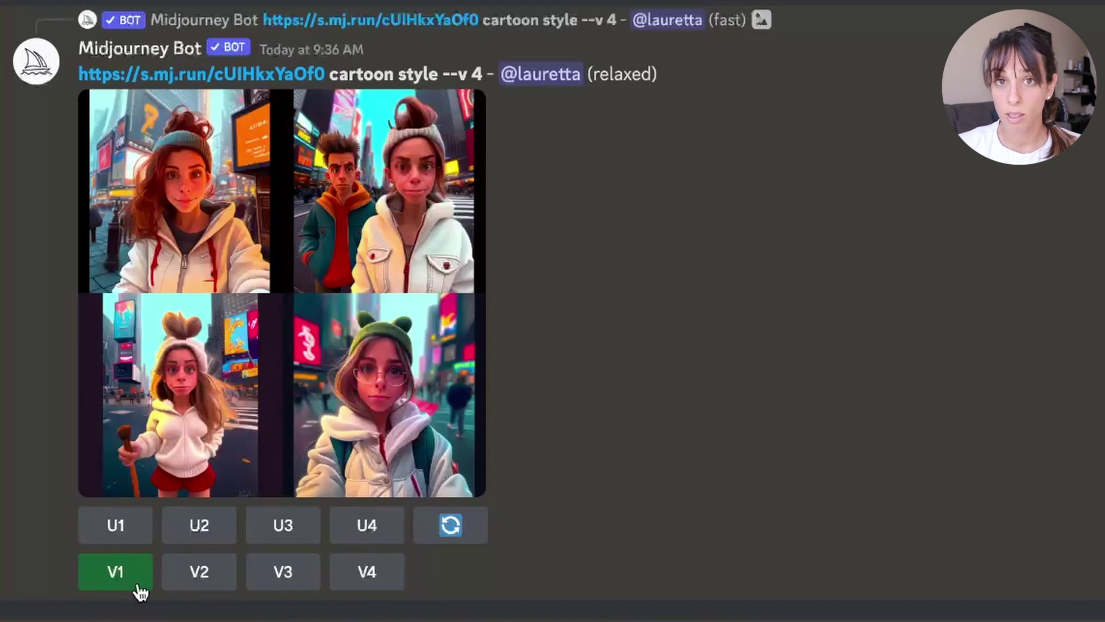
click(116, 572)
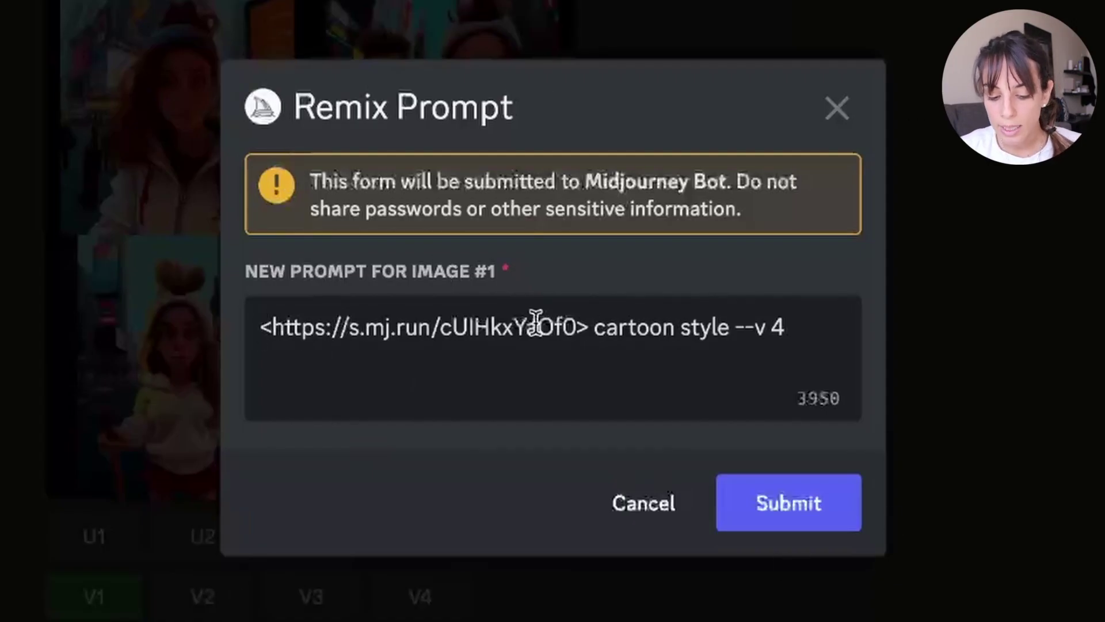
drag(260, 327, 740, 338)
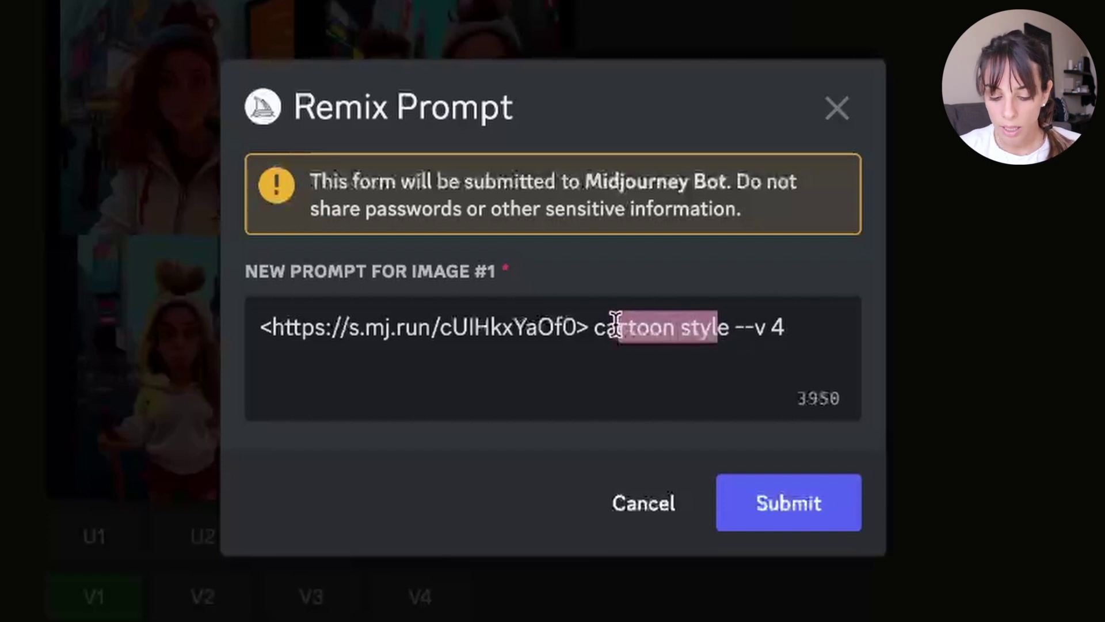
drag(597, 332, 731, 334)
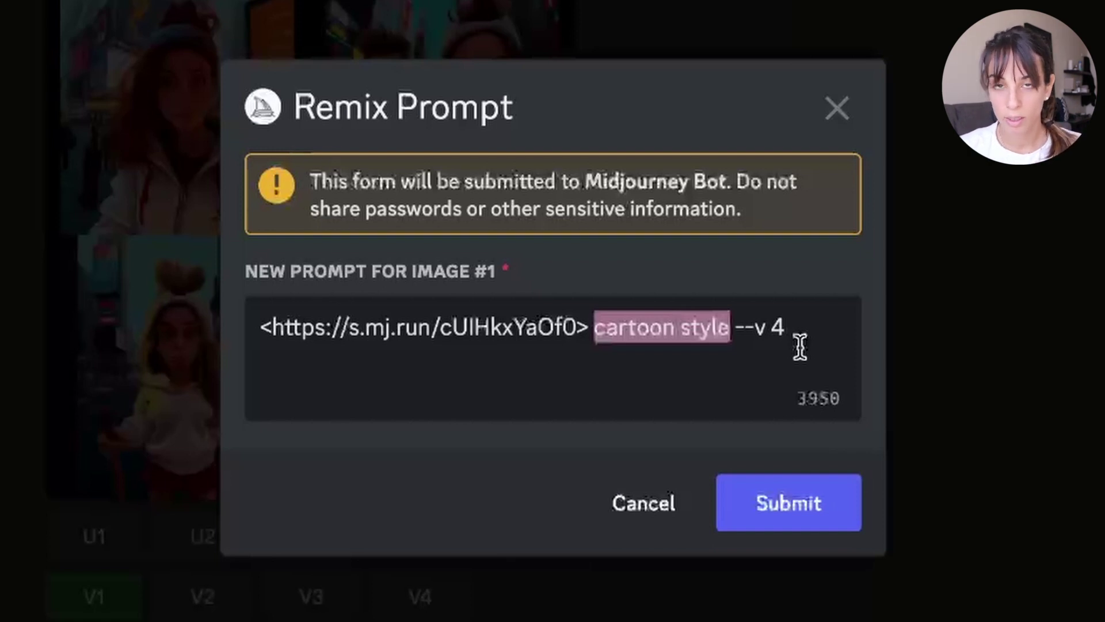
shift+click(856, 323)
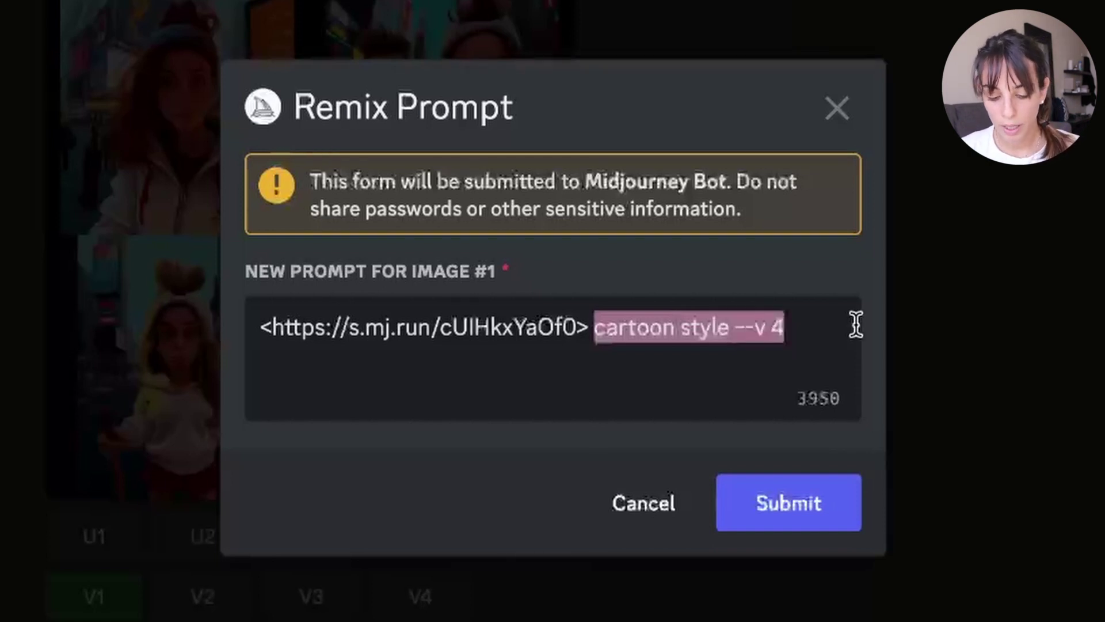
text(as a br)
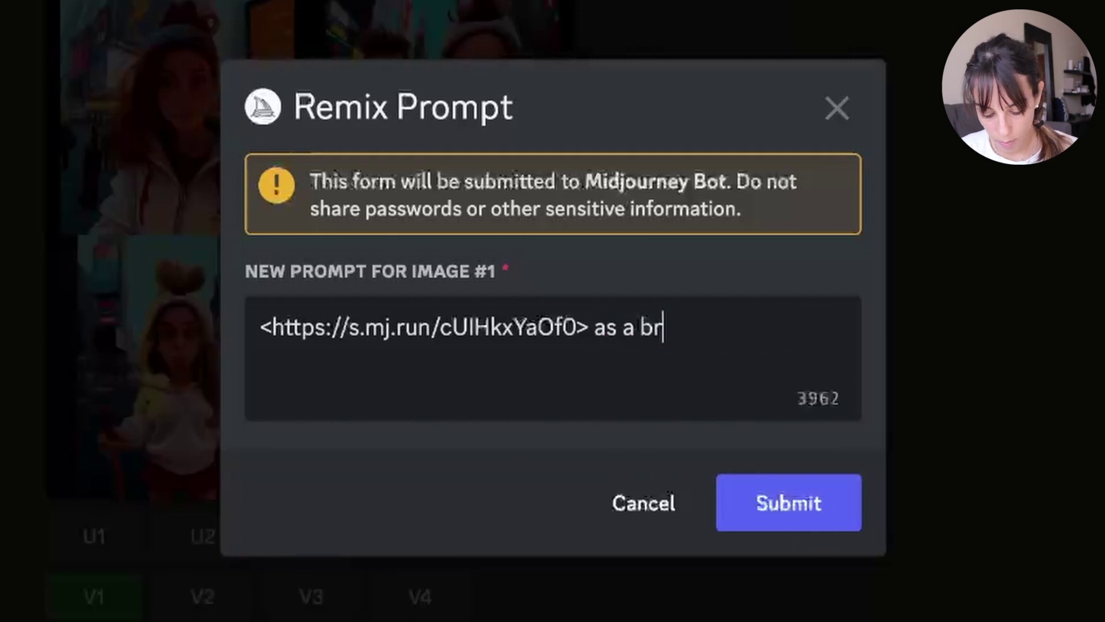
text(unette fema)
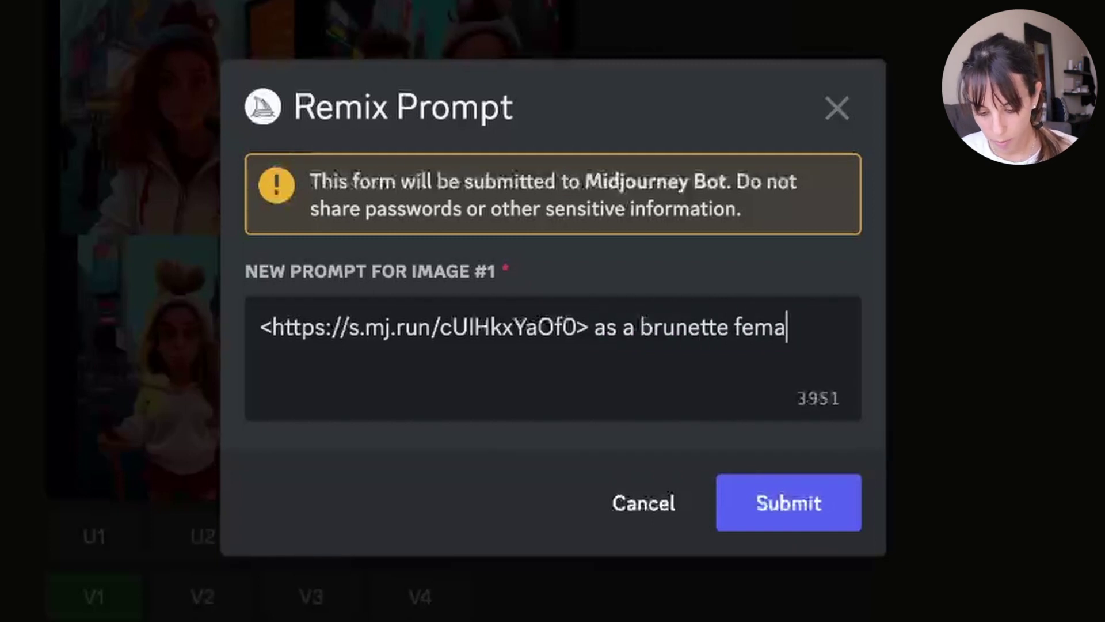
text(le cartoon f)
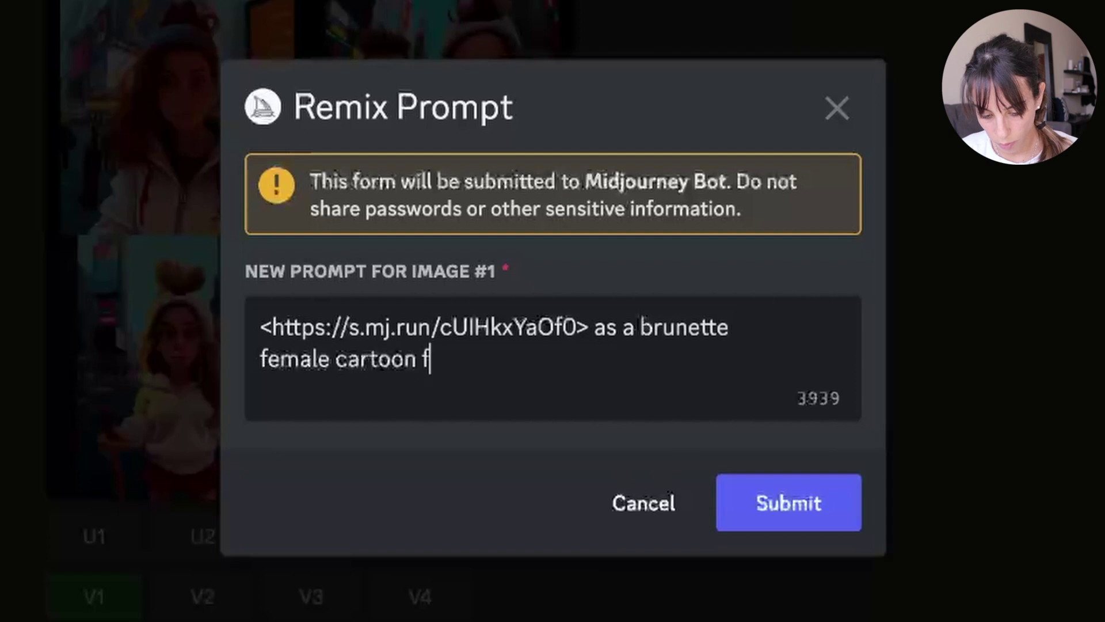
text(ace w)
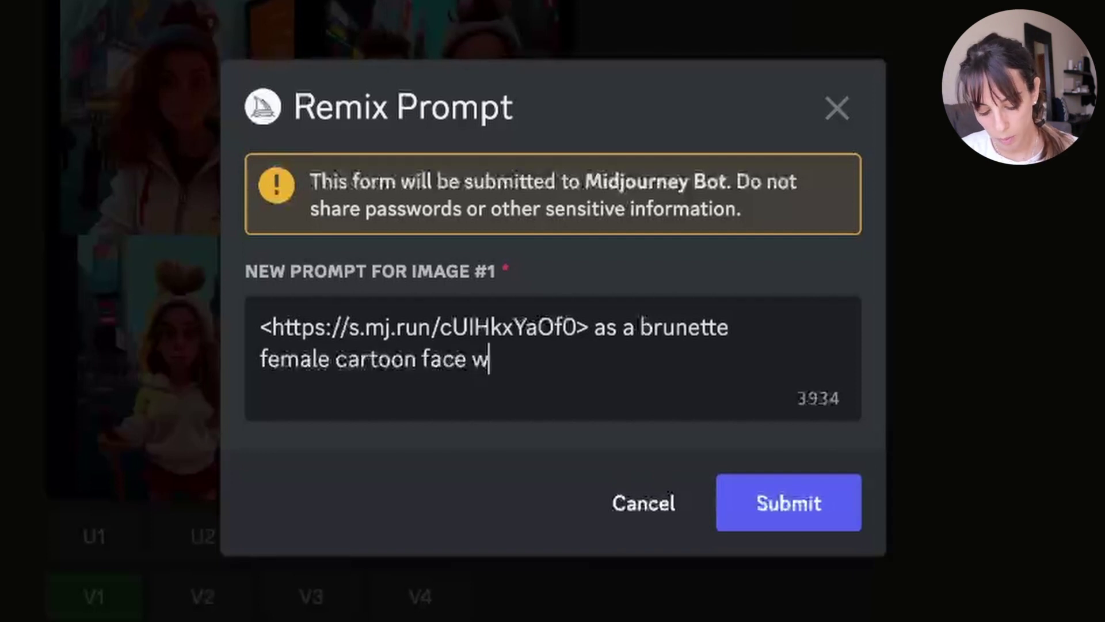
text(ith a white hat)
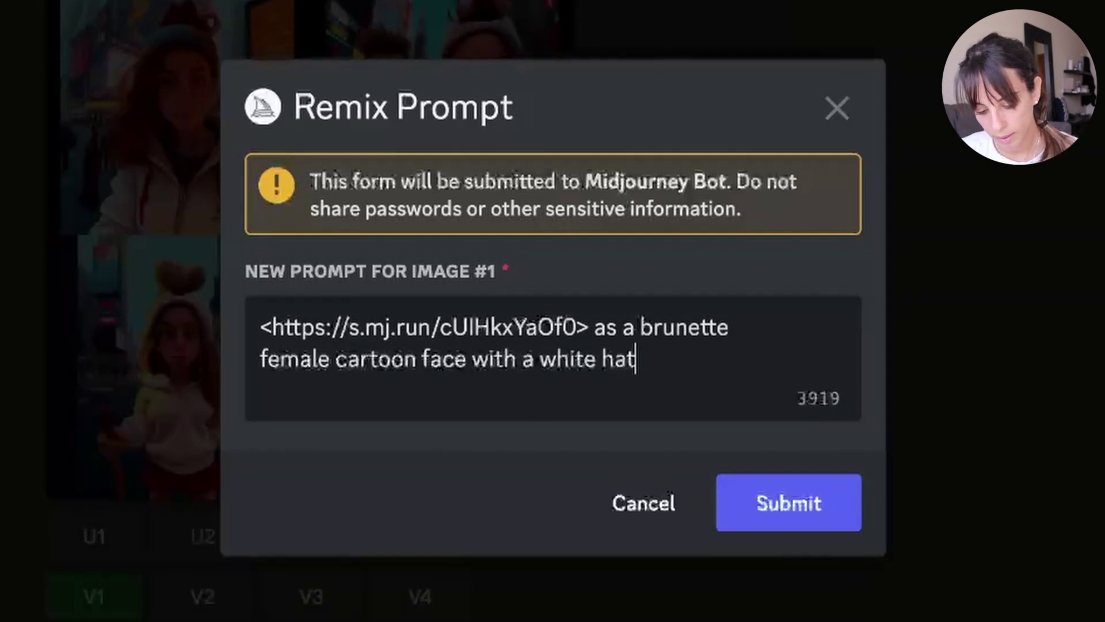
text( and jumper)
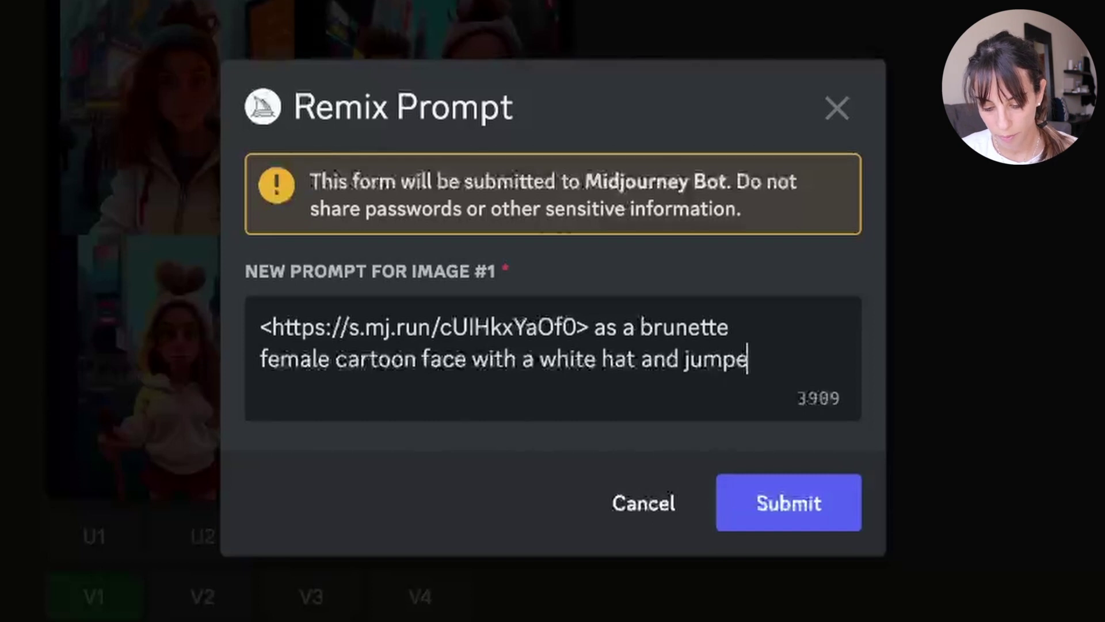
click(793, 517)
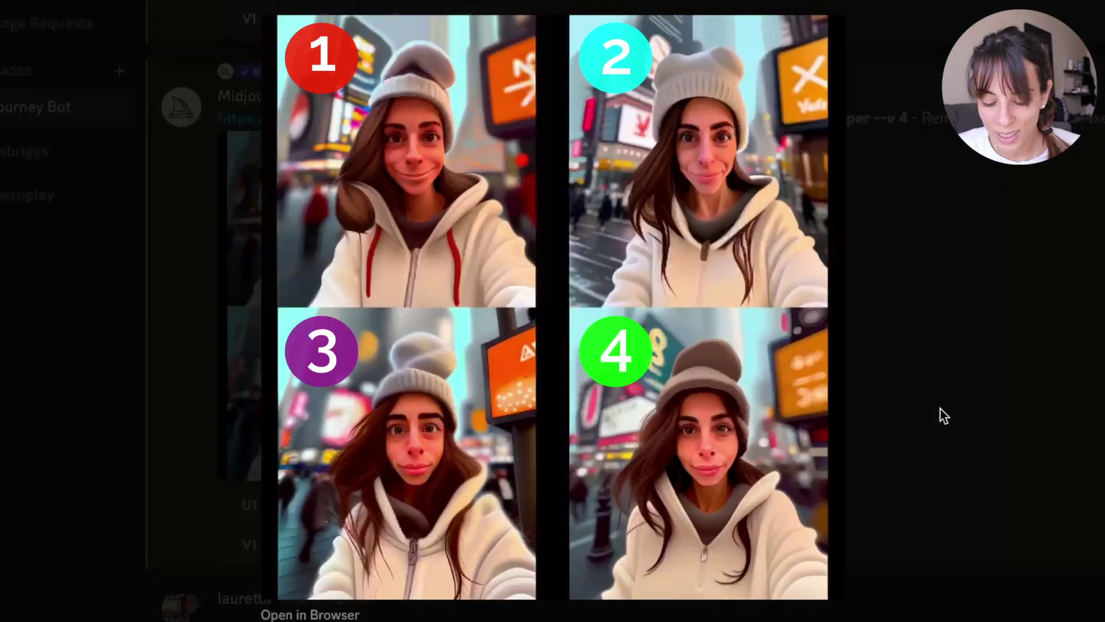